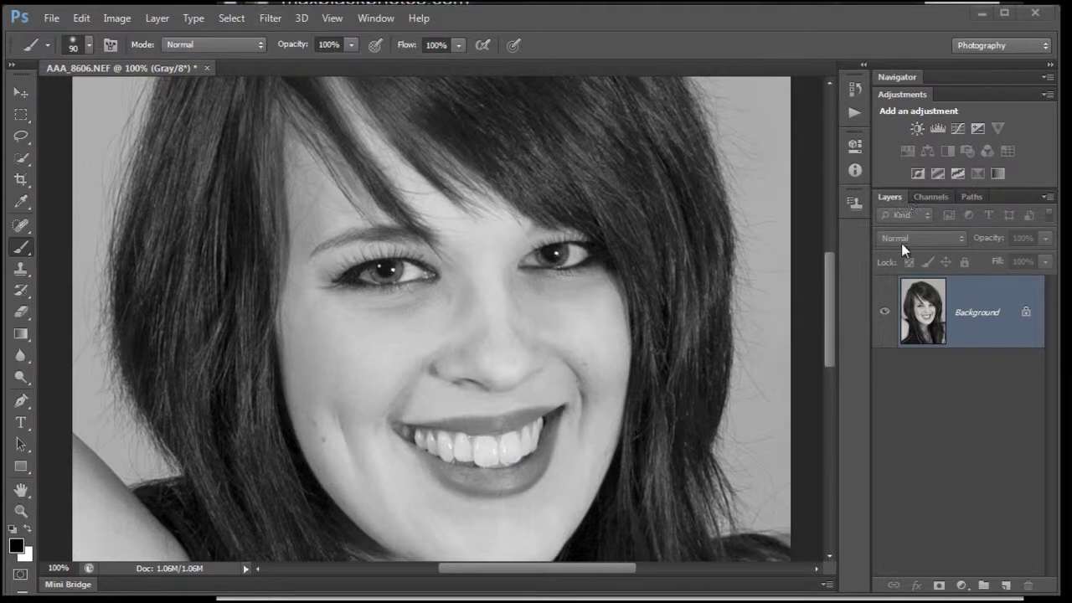
Check the Channels panel, then open Select > Color Range and move the dialog aside.
click(939, 199)
click(891, 198)
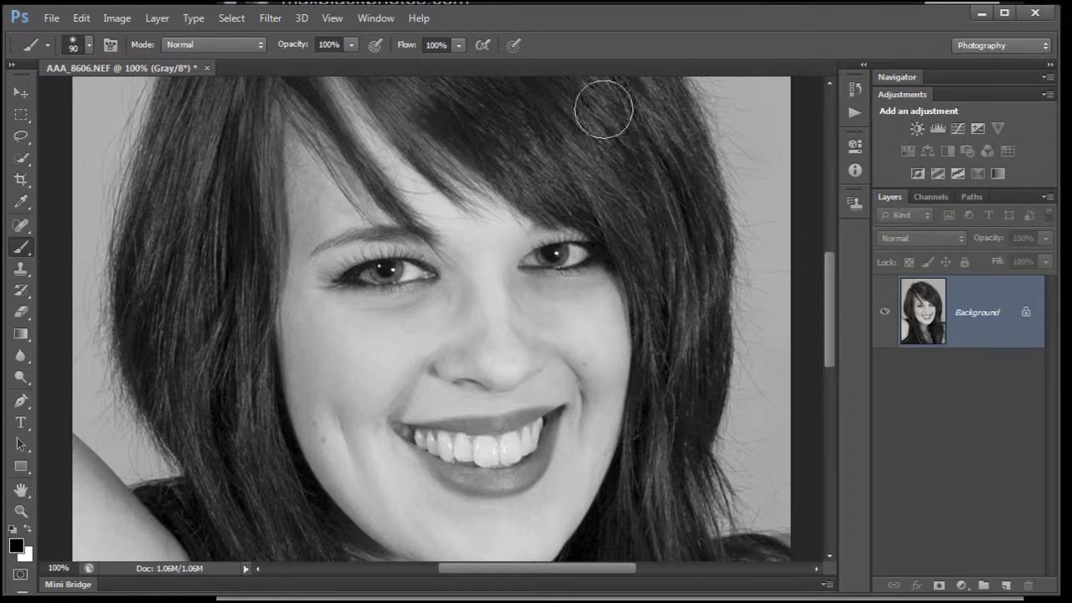
click(233, 19)
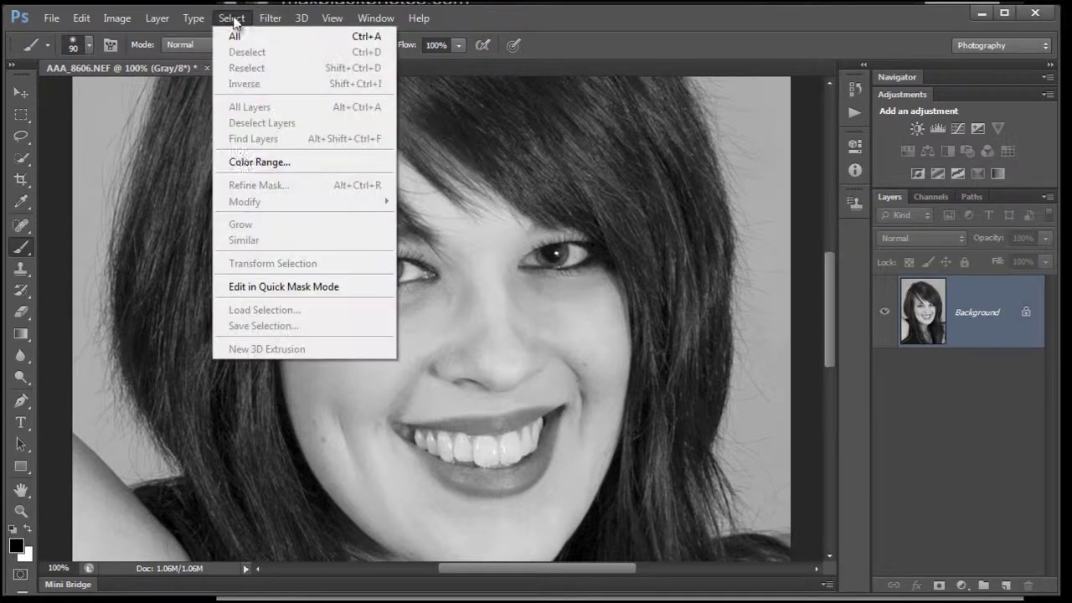
click(242, 160)
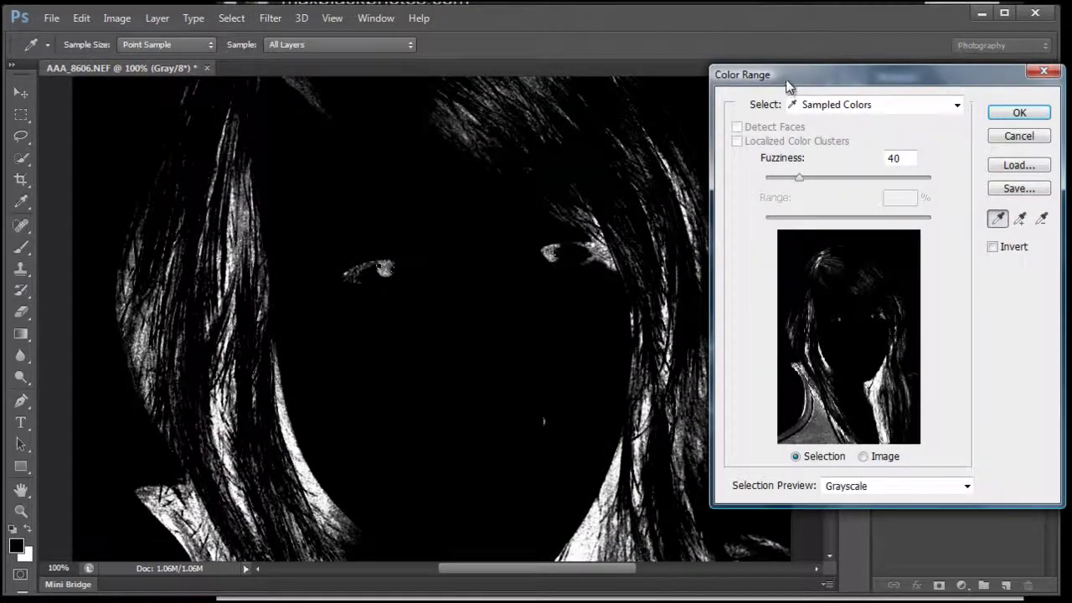
drag(787, 86, 700, 101)
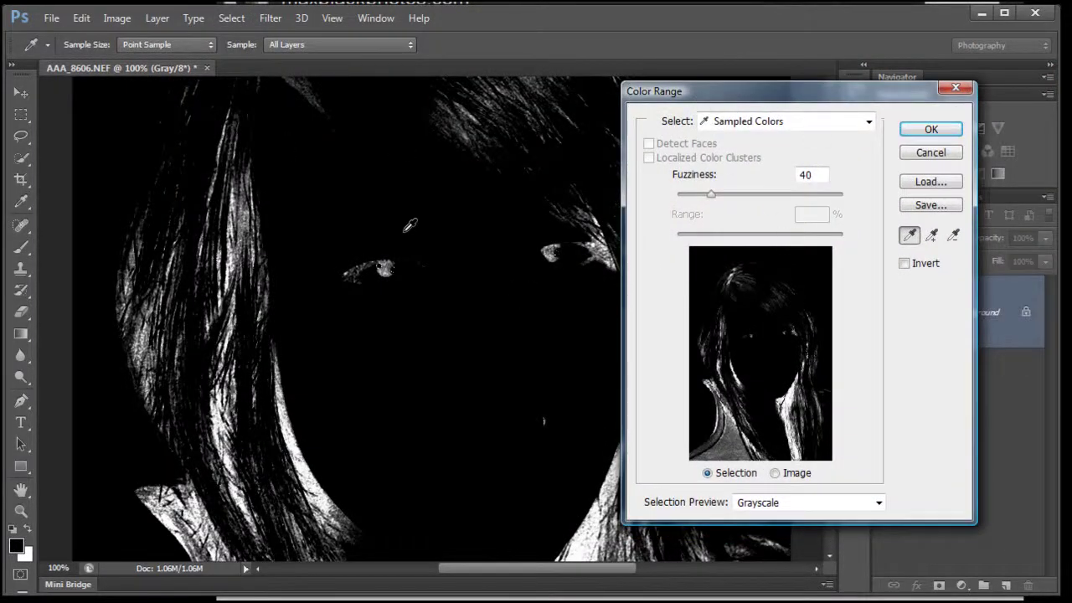
Preview Highlights, Midtones and Shadows in Color Range, and accept a Shadows selection.
click(868, 123)
click(853, 173)
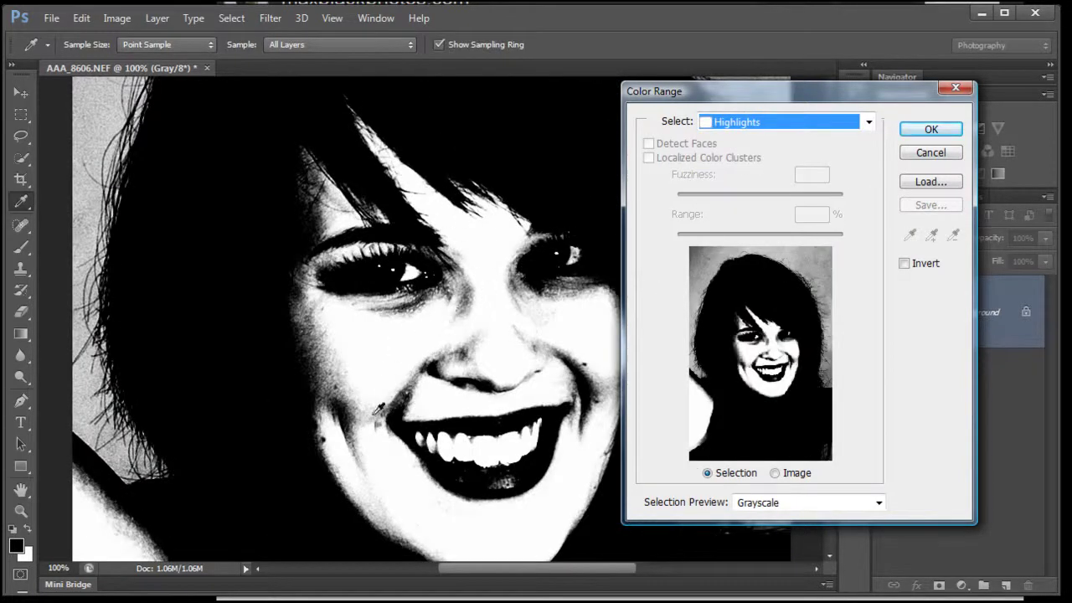
click(869, 123)
click(852, 187)
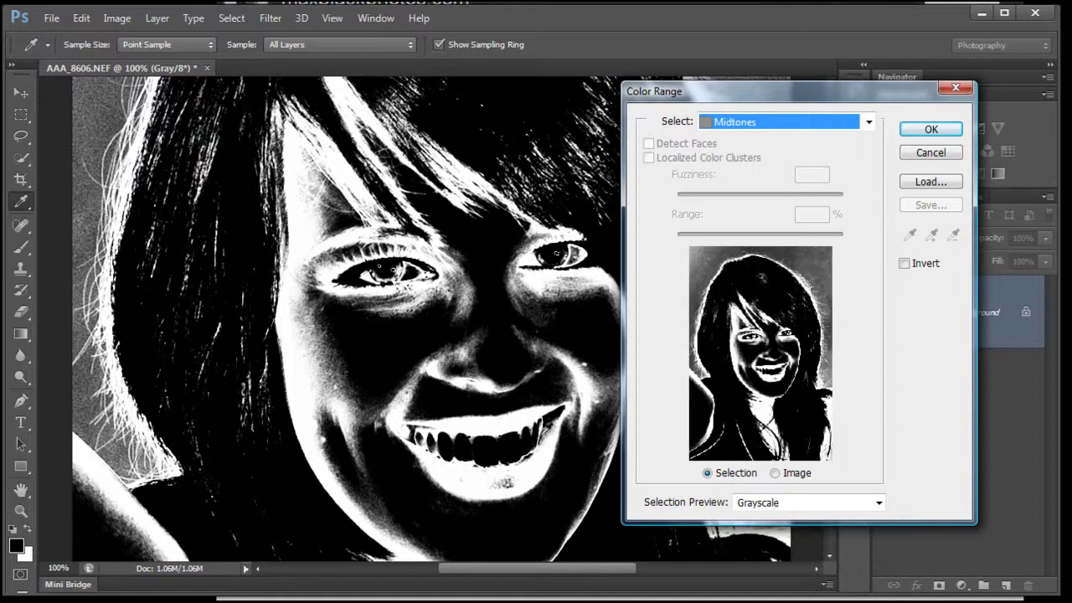
click(857, 131)
click(818, 201)
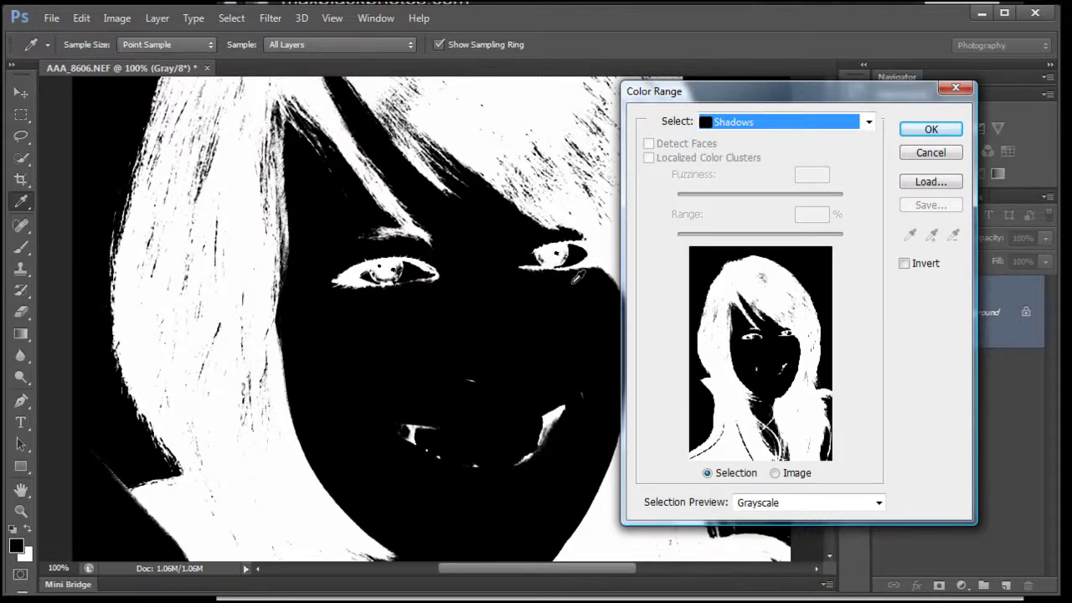
click(955, 131)
key(b)
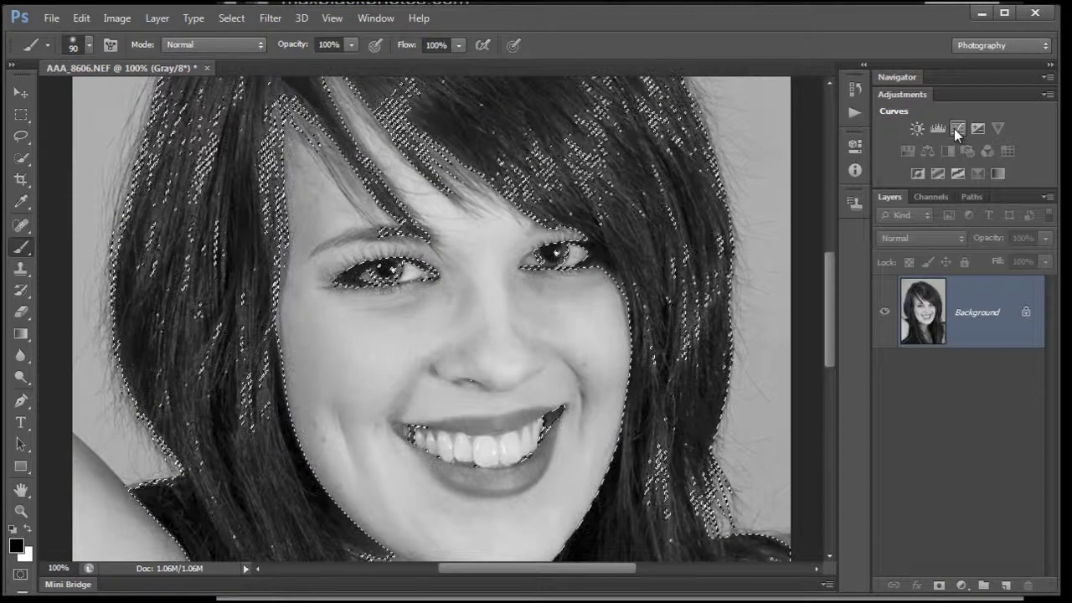
Deselect, then redo Color Range with Shadows and Invert ticked to select everything but the hair.
key(ctrl+d)
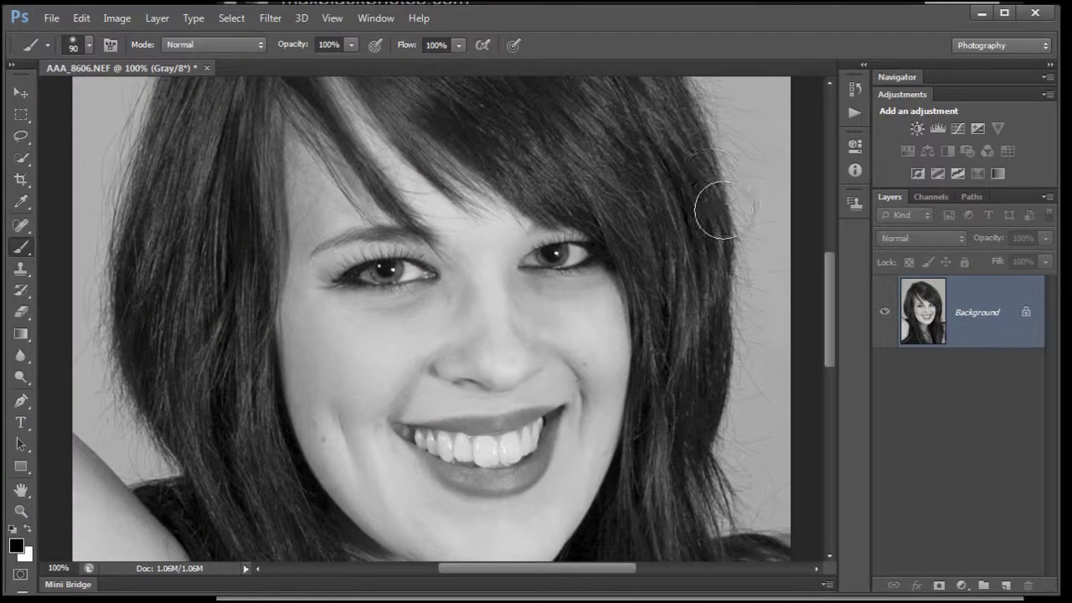
click(234, 18)
click(276, 161)
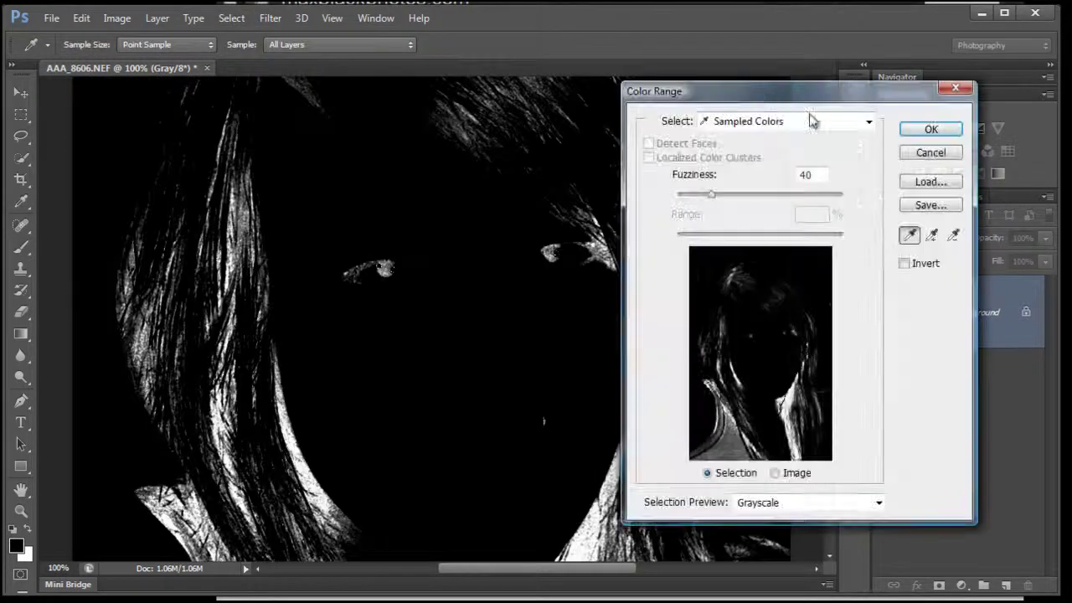
click(869, 124)
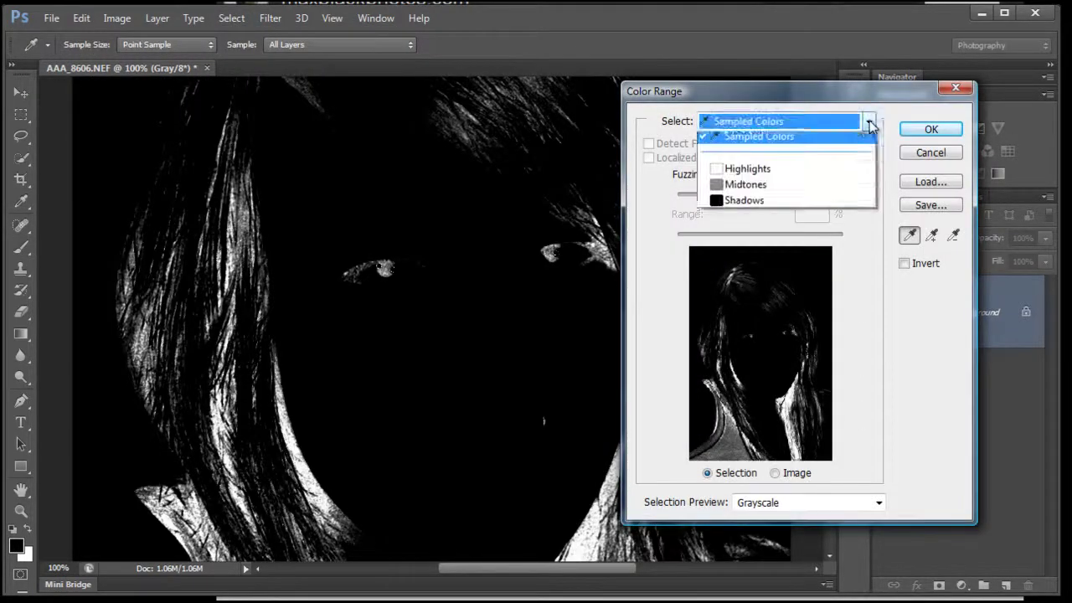
click(813, 203)
click(903, 264)
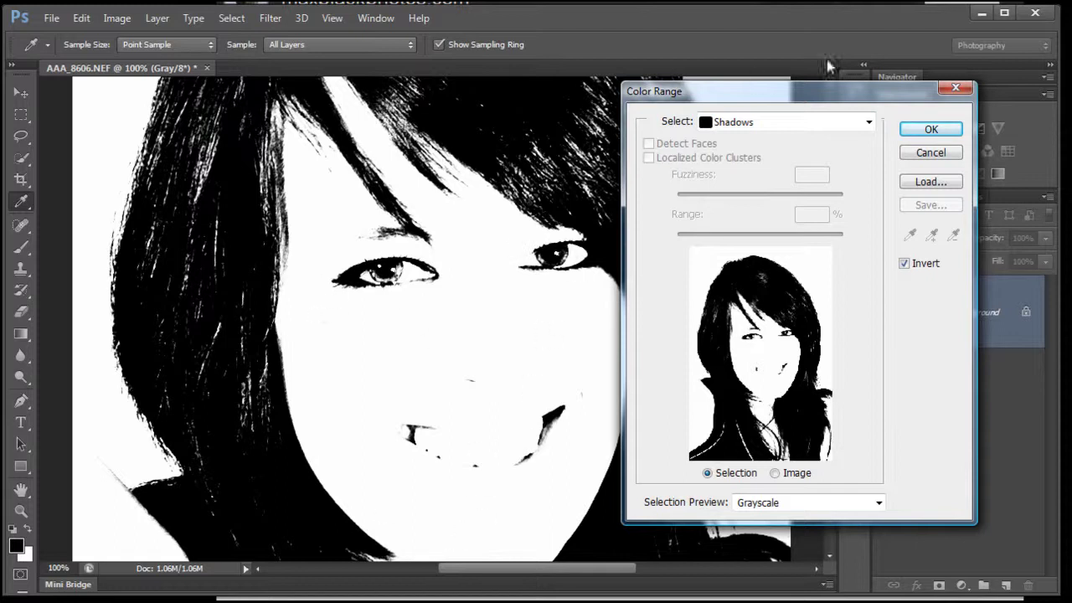
click(922, 135)
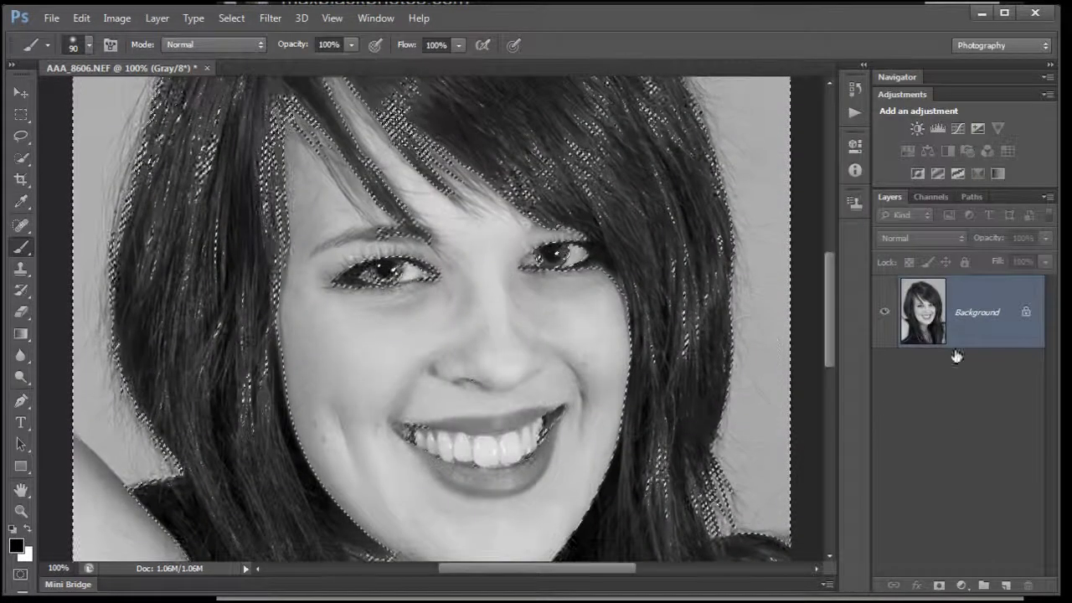
Create a Background copy layer and mask it with the inverted Shadows selection.
drag(988, 331, 1008, 584)
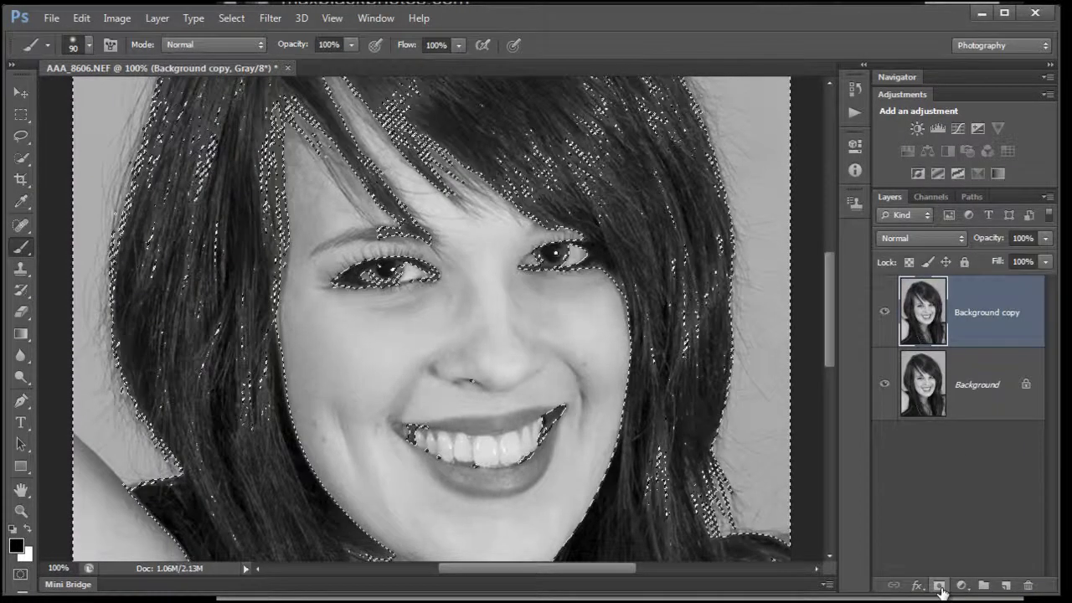
click(939, 585)
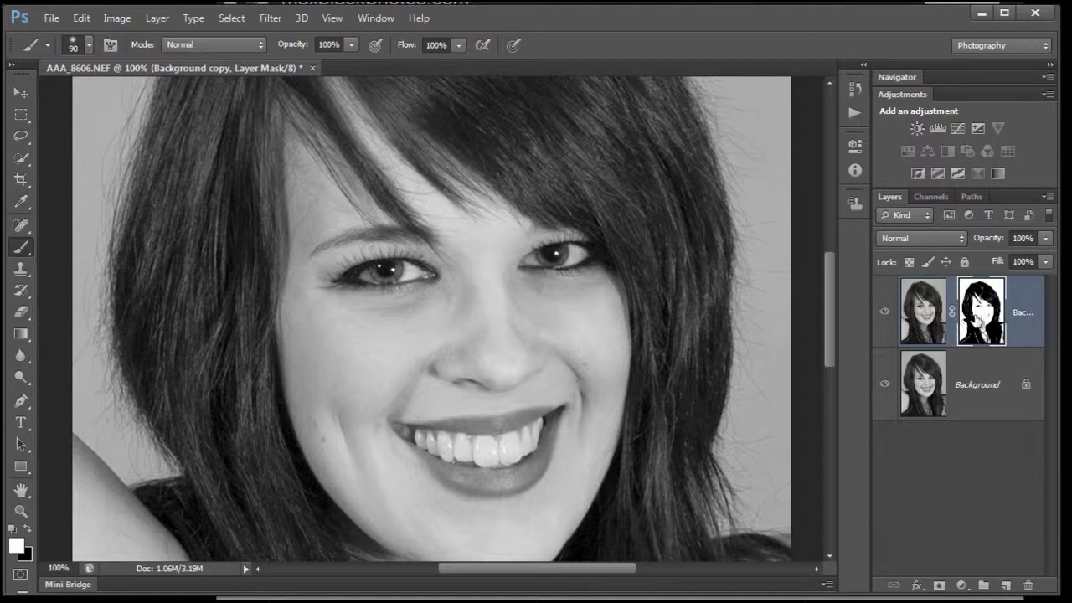
Show the layer mask alone and paint the eye, nostril and mouth areas white.
alt+click(982, 312)
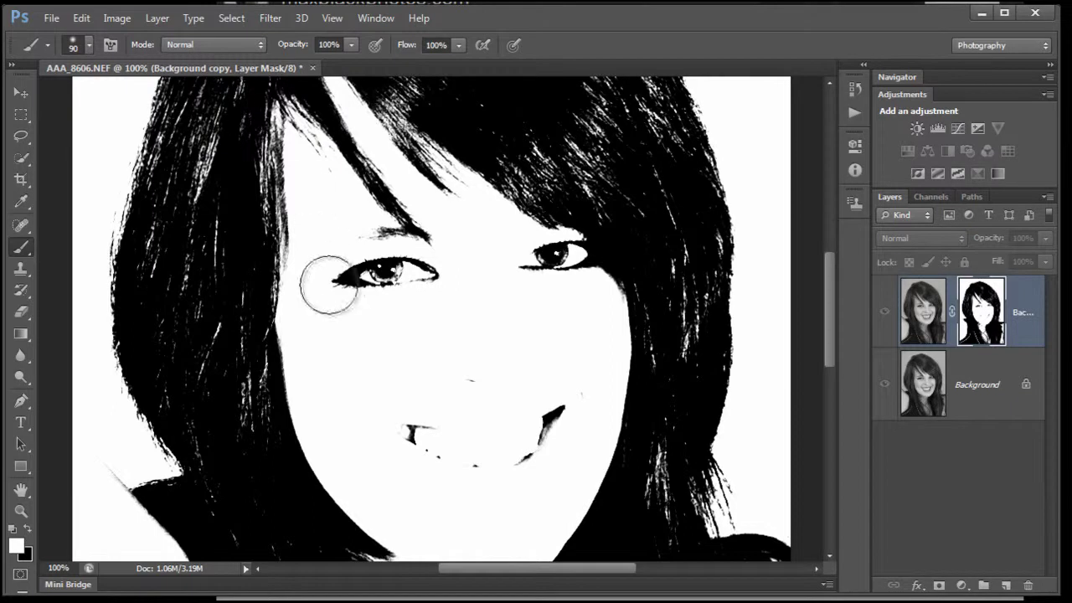
mouse_move(333, 272)
mouse_down()
mouse_move(447, 276)
mouse_move(359, 278)
mouse_up()
mouse_move(350, 398)
mouse_down()
mouse_move(446, 454)
mouse_move(470, 456)
mouse_move(487, 377)
mouse_move(481, 407)
mouse_move(541, 409)
mouse_move(547, 425)
mouse_move(576, 388)
mouse_move(527, 438)
mouse_move(477, 458)
mouse_move(365, 237)
mouse_move(392, 271)
mouse_move(380, 260)
mouse_move(449, 286)
mouse_move(548, 261)
mouse_move(558, 271)
mouse_move(550, 258)
mouse_move(519, 267)
mouse_move(562, 267)
mouse_move(581, 280)
mouse_move(490, 315)
mouse_move(455, 285)
mouse_move(417, 282)
mouse_move(376, 248)
mouse_up()
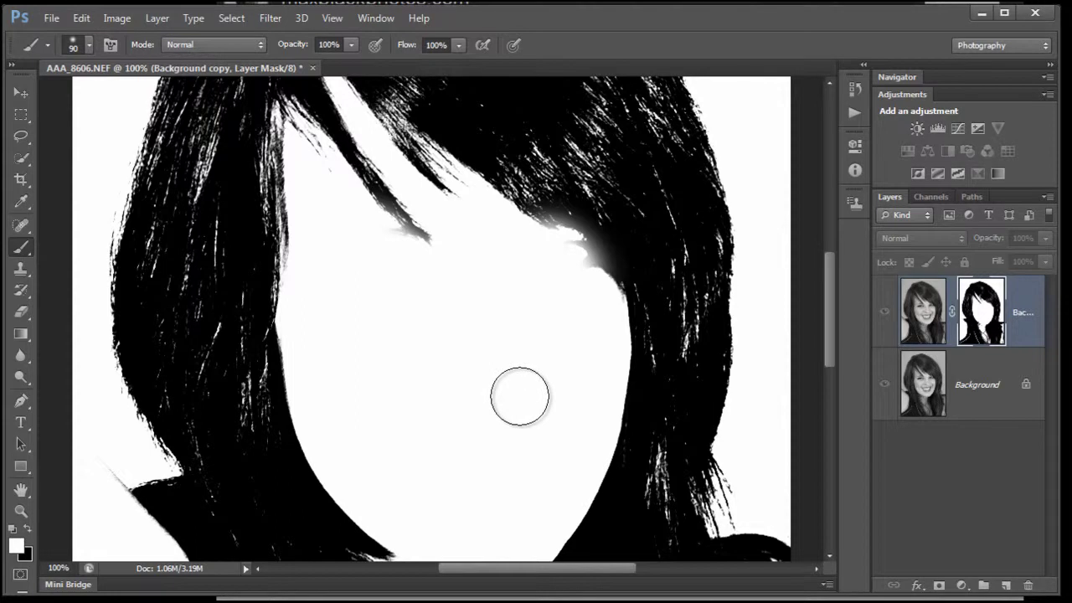
Paint black in Overlay brush mode over the fuzzy grey hair edges of the mask.
key(x)
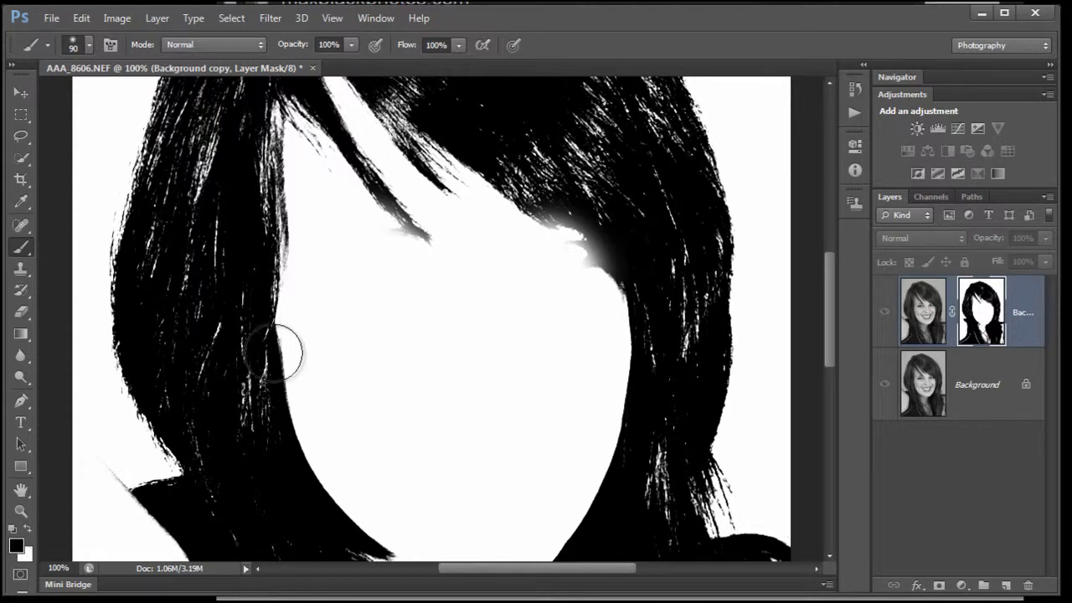
click(257, 45)
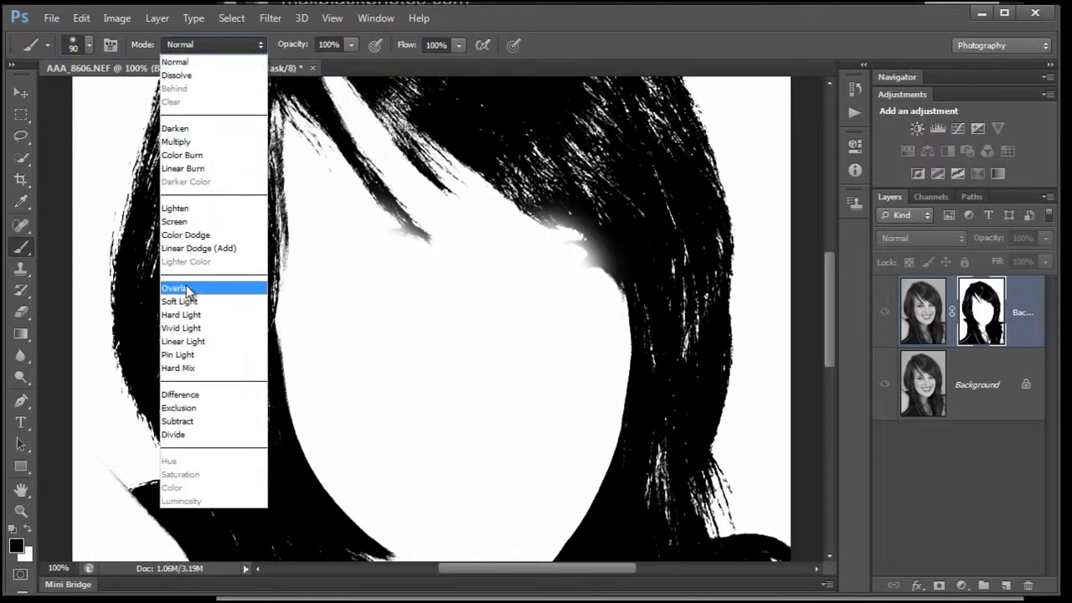
click(189, 289)
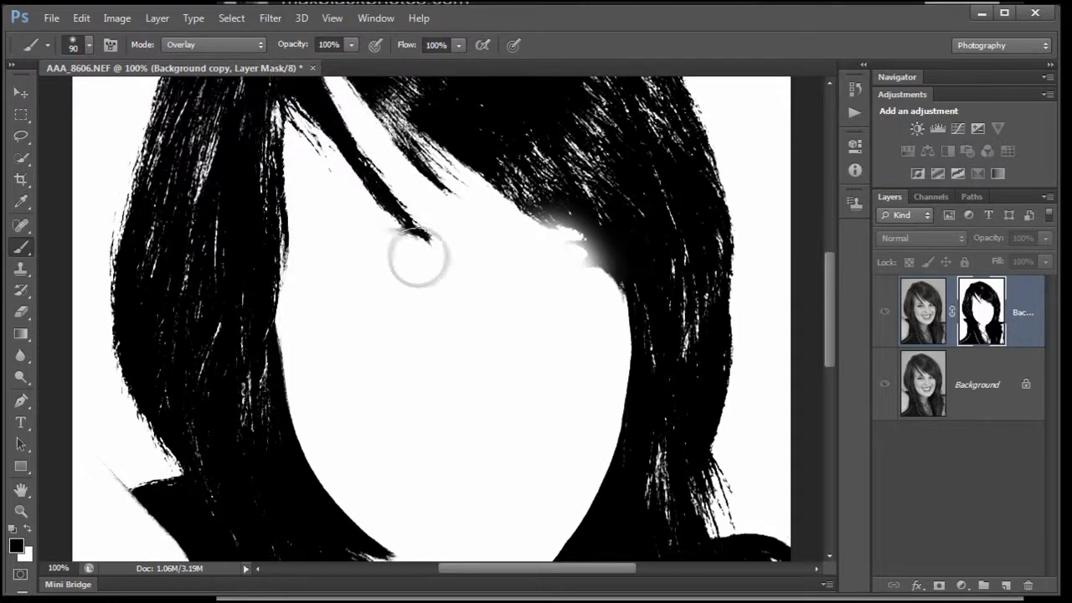
mouse_move(428, 263)
mouse_down()
mouse_move(571, 235)
mouse_move(585, 255)
mouse_move(488, 160)
mouse_move(356, 103)
mouse_move(432, 99)
mouse_move(245, 115)
mouse_move(253, 104)
mouse_move(206, 172)
mouse_move(209, 160)
mouse_move(213, 269)
mouse_move(266, 451)
mouse_move(380, 549)
mouse_move(472, 521)
mouse_move(671, 256)
mouse_move(653, 216)
mouse_move(632, 473)
mouse_move(648, 212)
mouse_move(609, 153)
mouse_move(574, 137)
mouse_move(563, 107)
mouse_move(615, 194)
mouse_move(651, 406)
mouse_move(658, 386)
mouse_move(662, 520)
mouse_move(672, 493)
mouse_move(680, 510)
mouse_move(472, 497)
mouse_move(196, 346)
mouse_move(199, 301)
mouse_move(209, 415)
mouse_move(180, 283)
mouse_move(198, 552)
mouse_move(219, 498)
mouse_move(114, 173)
mouse_move(126, 231)
mouse_move(189, 115)
mouse_move(131, 137)
mouse_move(119, 221)
mouse_move(409, 256)
mouse_move(399, 236)
mouse_move(420, 249)
mouse_move(294, 85)
mouse_move(347, 140)
mouse_move(252, 112)
mouse_up()
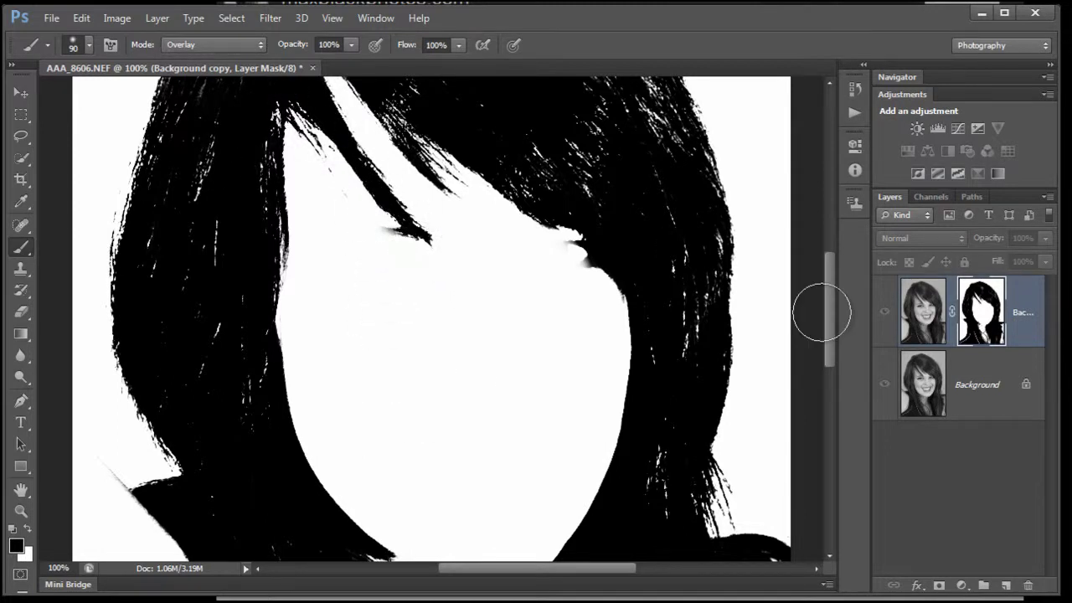
Duplicate the layer mask into a new channel named 'Mask', then reselect the Gray channel.
click(916, 333)
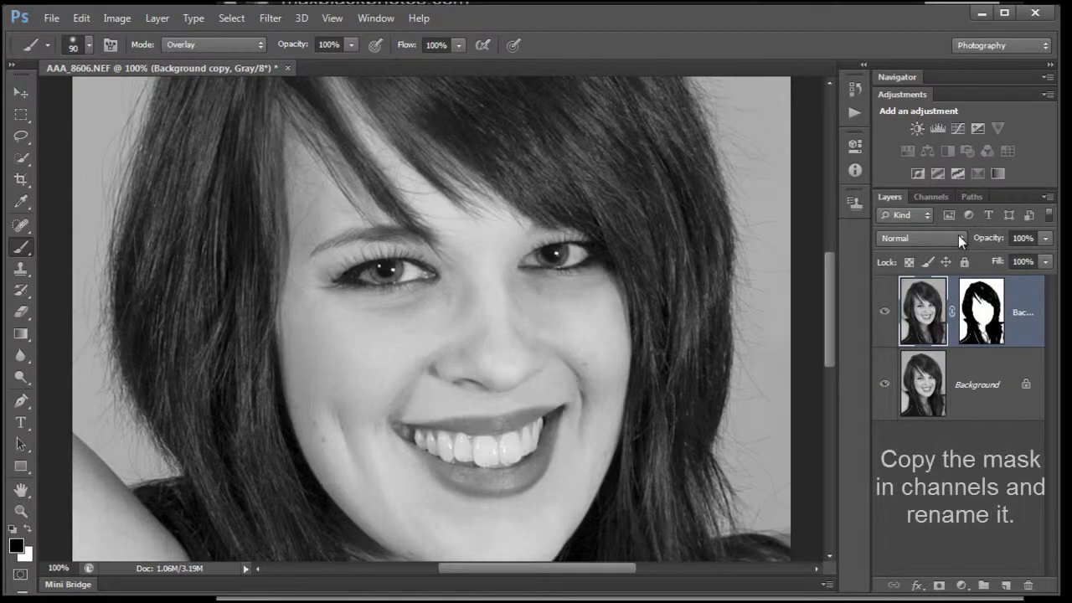
click(939, 196)
drag(949, 318, 1005, 584)
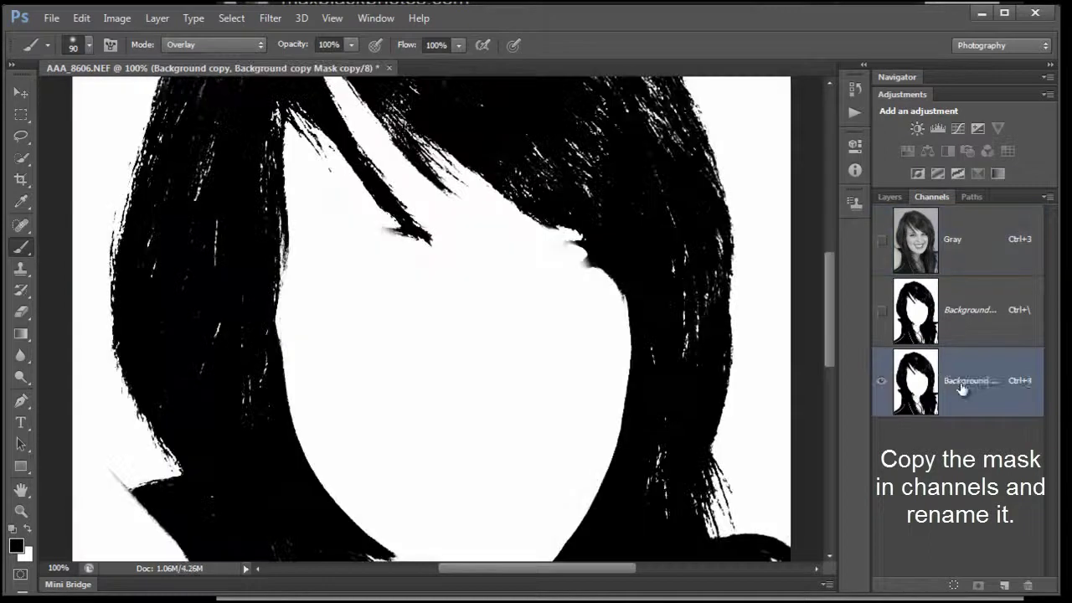
double_click(959, 380)
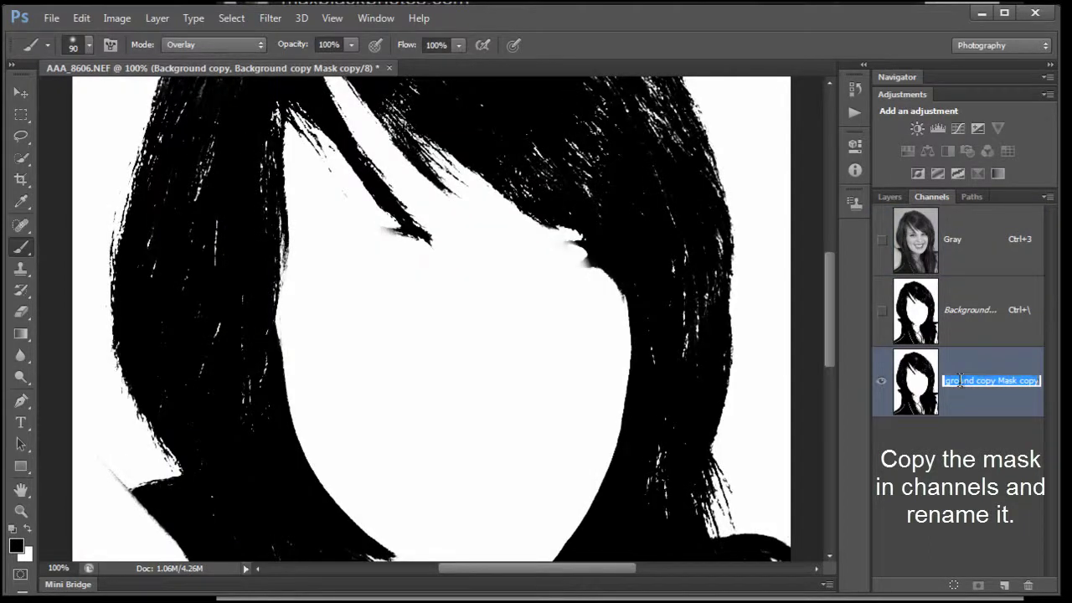
text(Mask)
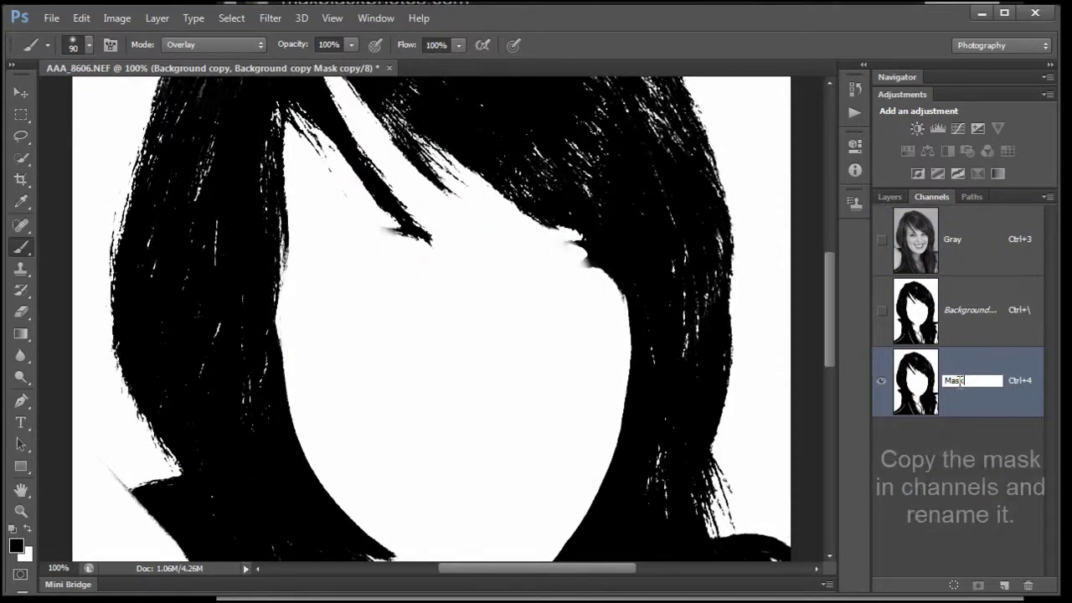
key(Return)
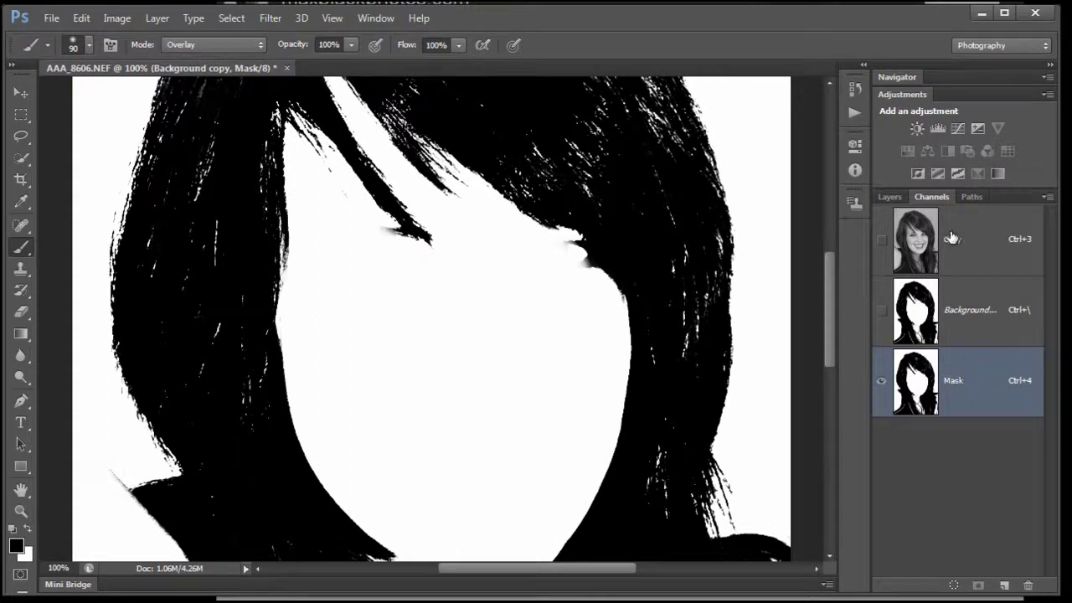
click(953, 240)
Change the Background copy layer's blend mode from Normal to Overlay.
click(889, 198)
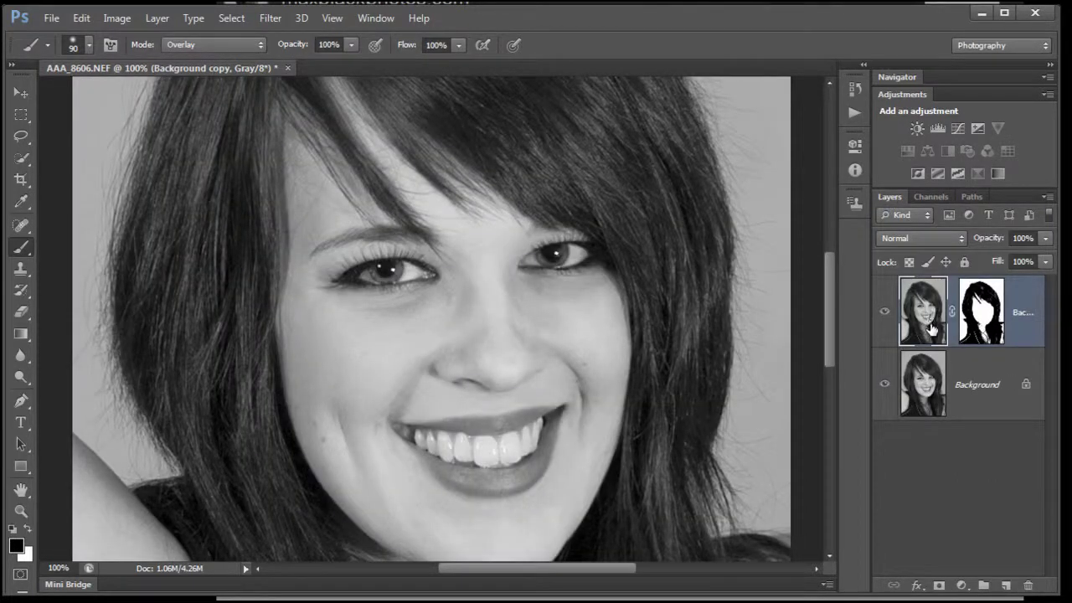
click(961, 240)
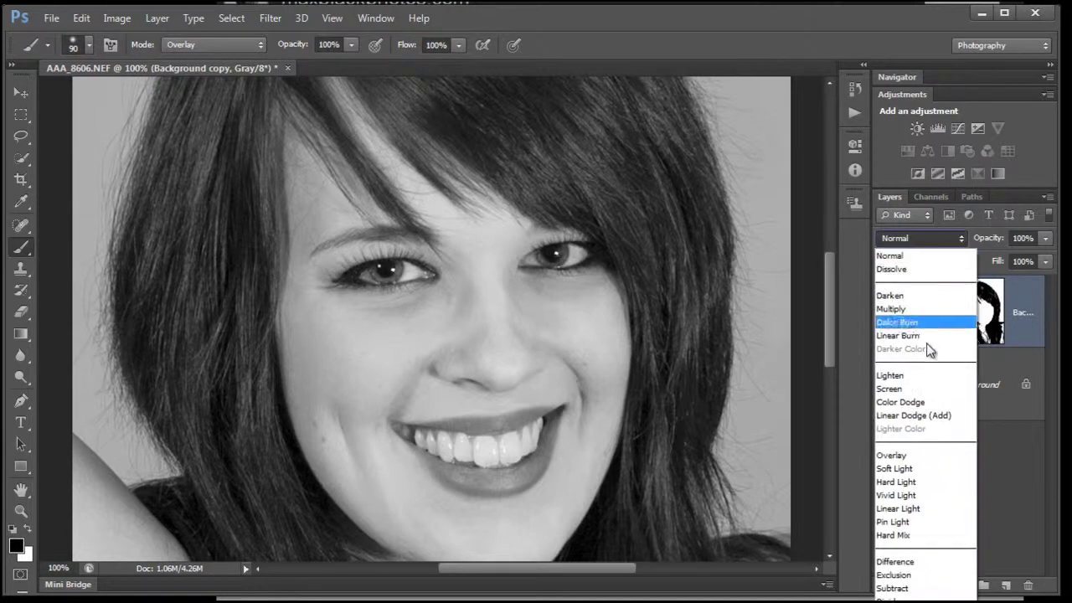
click(900, 455)
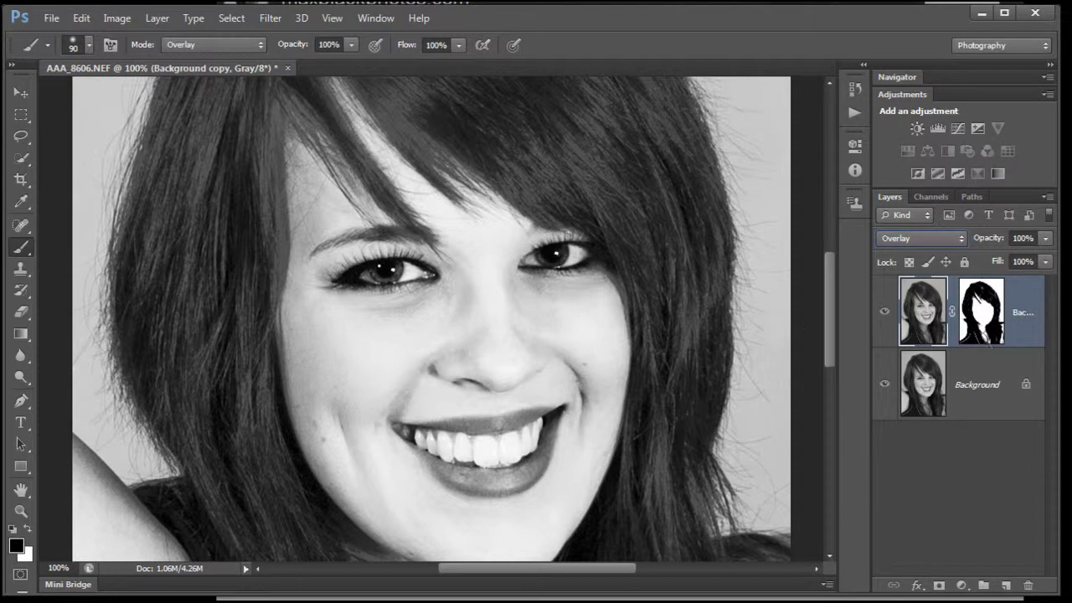
Apply Filter > Blur > Gaussian Blur with an 18.2-pixel radius to Background copy.
click(268, 20)
mouse_move(293, 186)
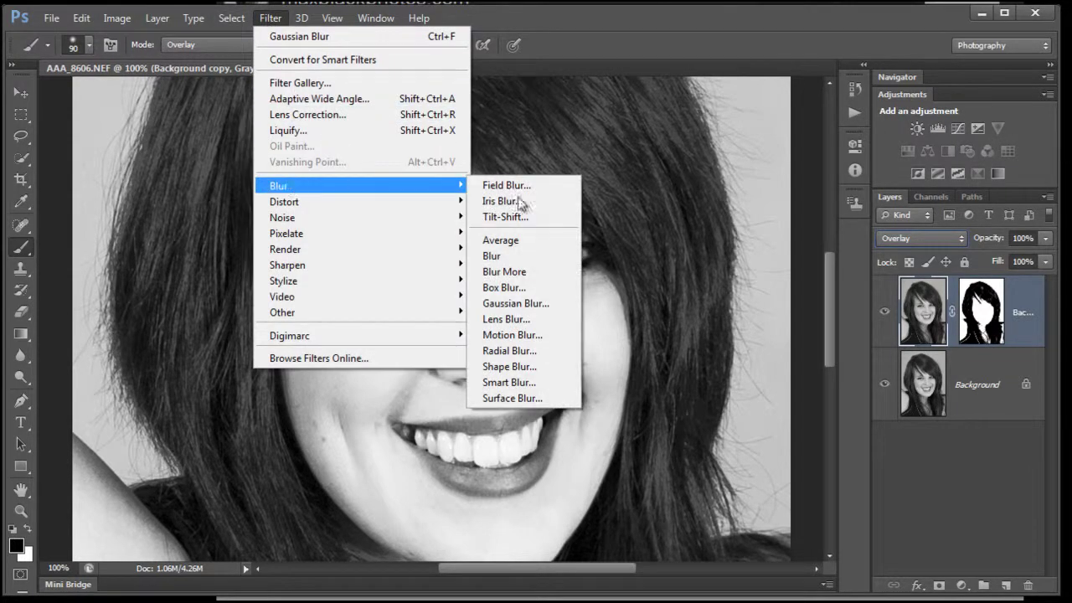
click(511, 304)
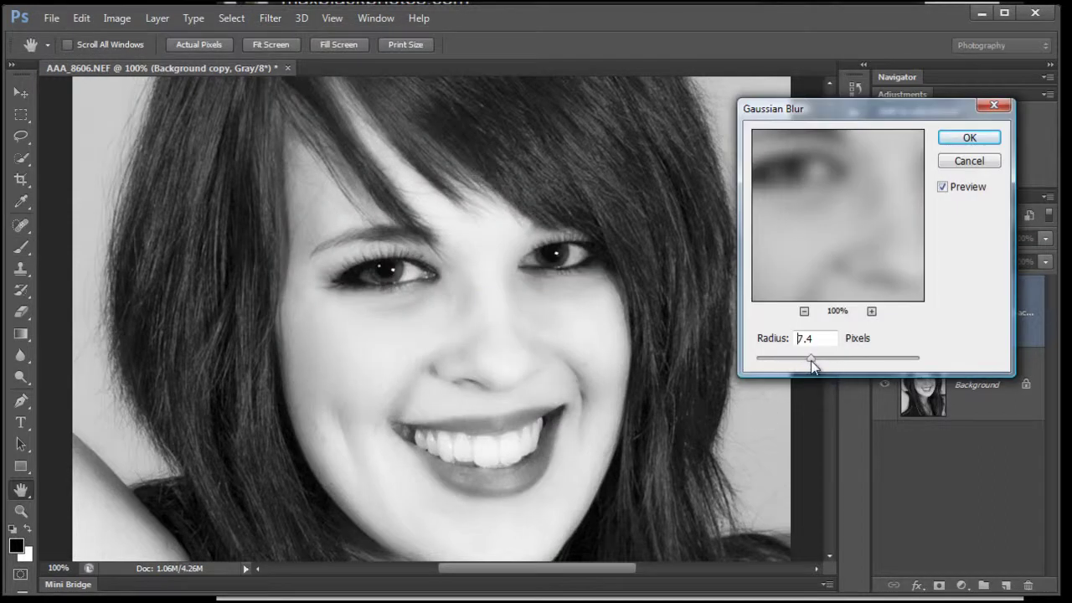
drag(812, 360, 826, 360)
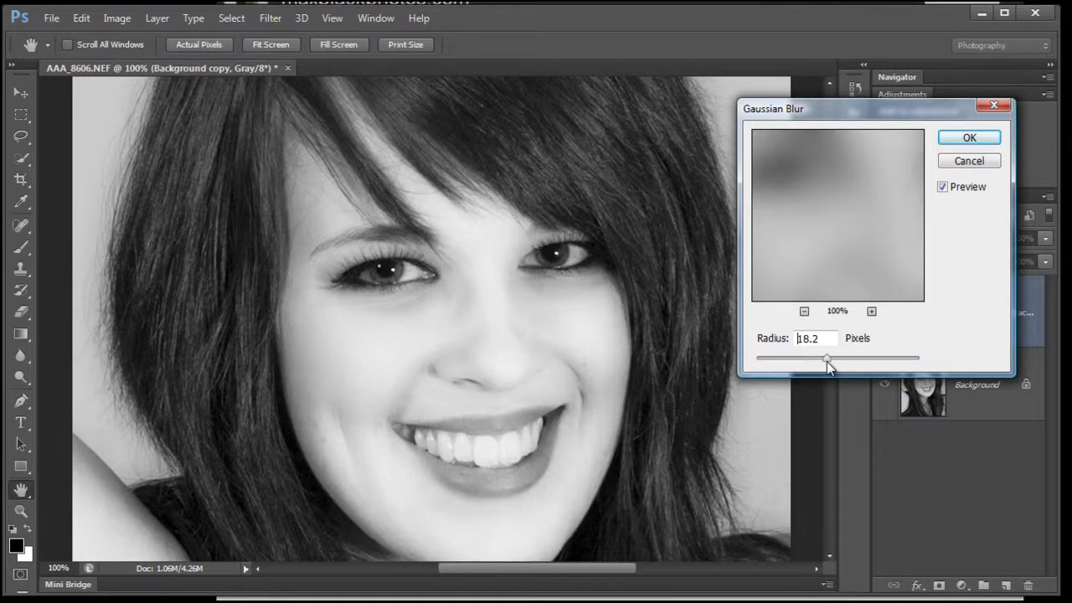
click(969, 139)
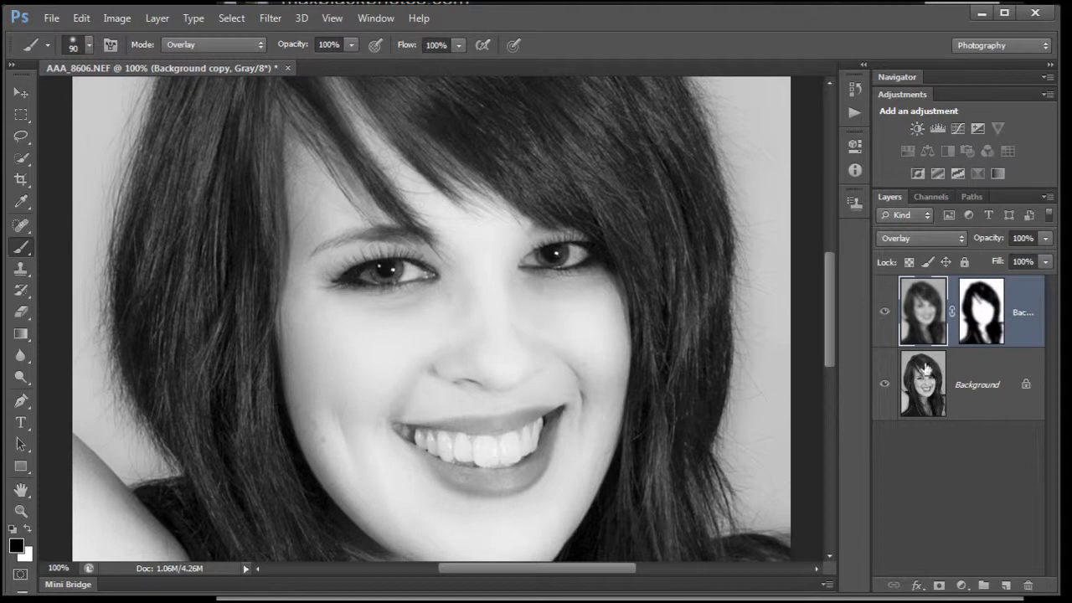
View the mask alone and step through History to compare before and after the blur.
alt+click(989, 313)
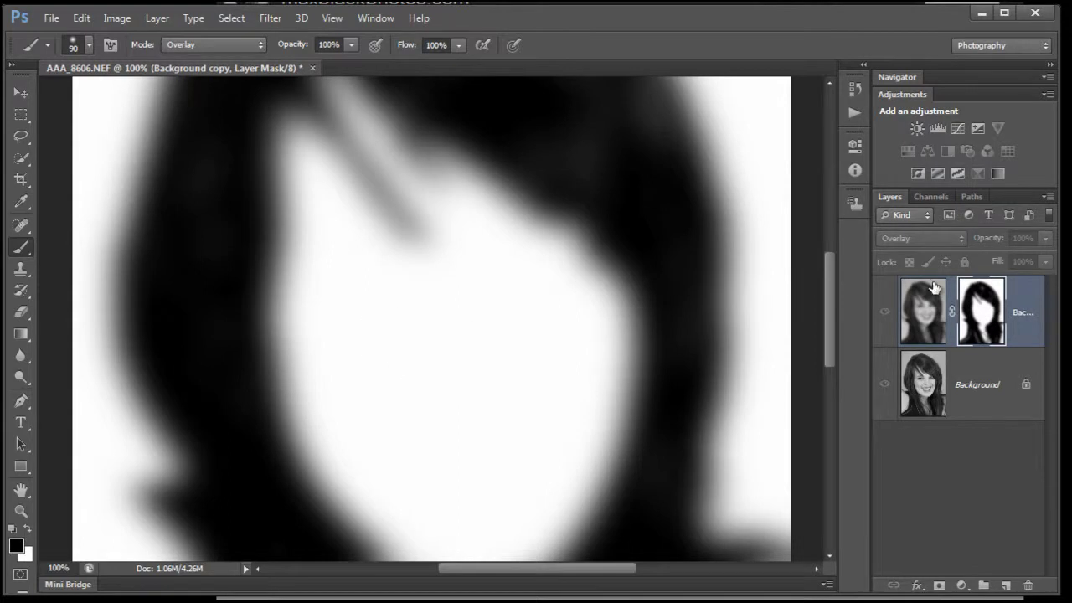
click(856, 109)
click(749, 269)
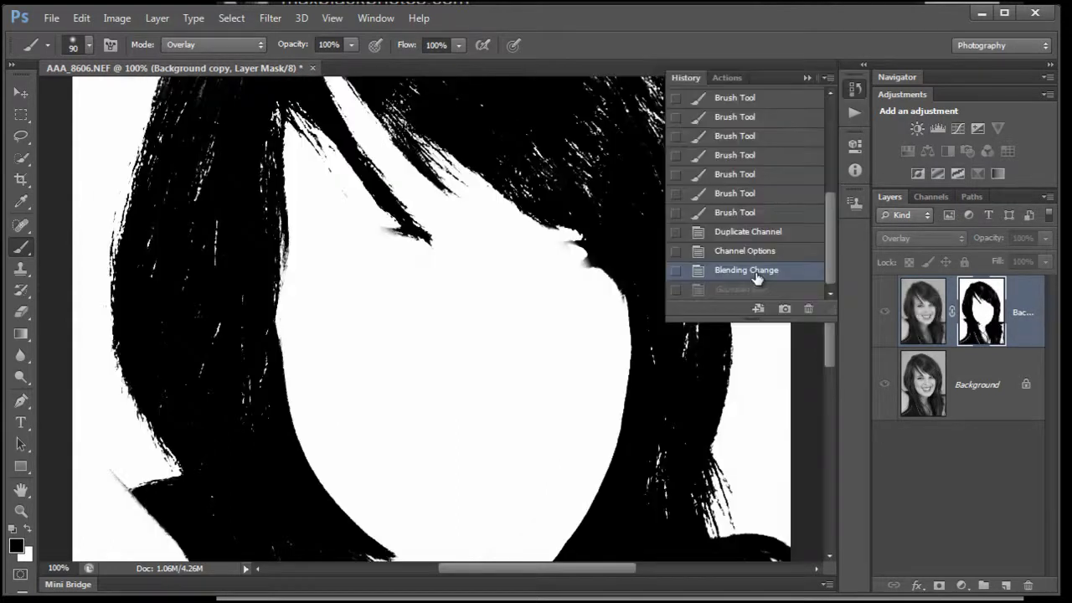
click(752, 289)
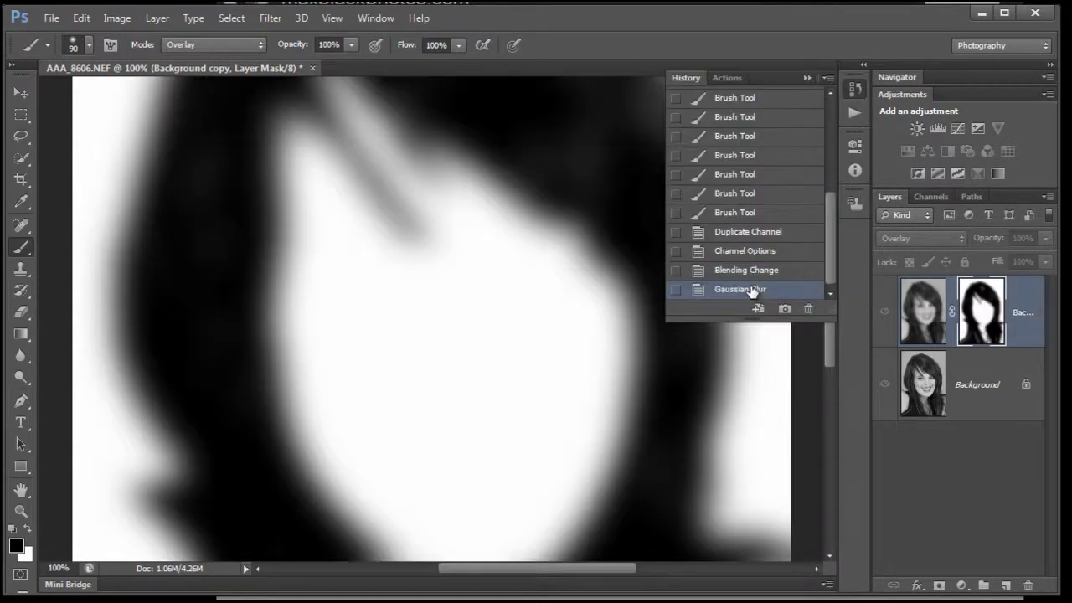
click(808, 76)
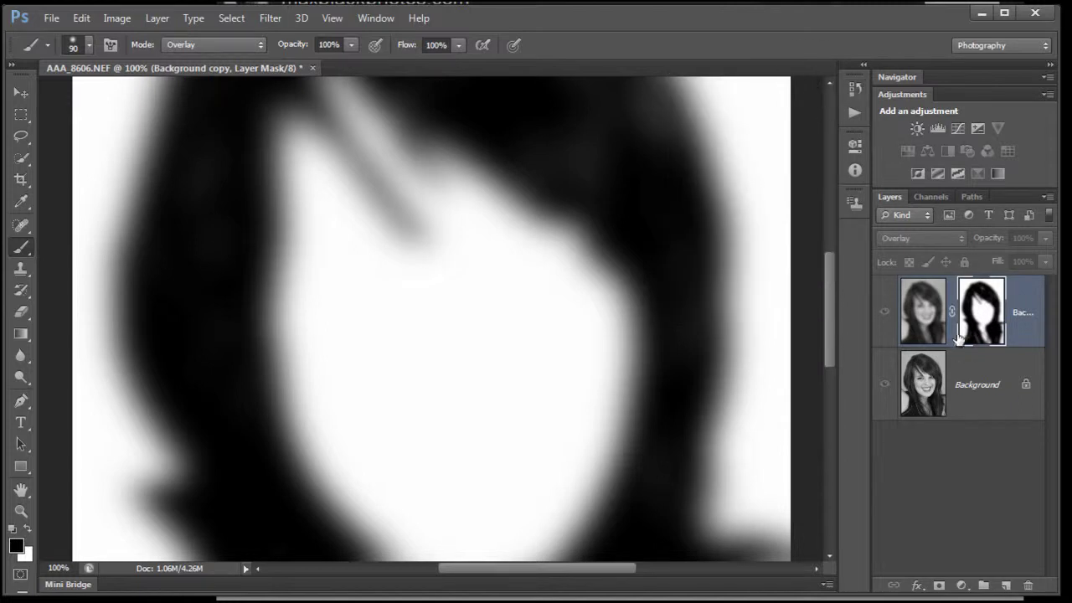
Toggle the blurred overlay layer off and on to compare, then drag its mask to the trash.
click(927, 313)
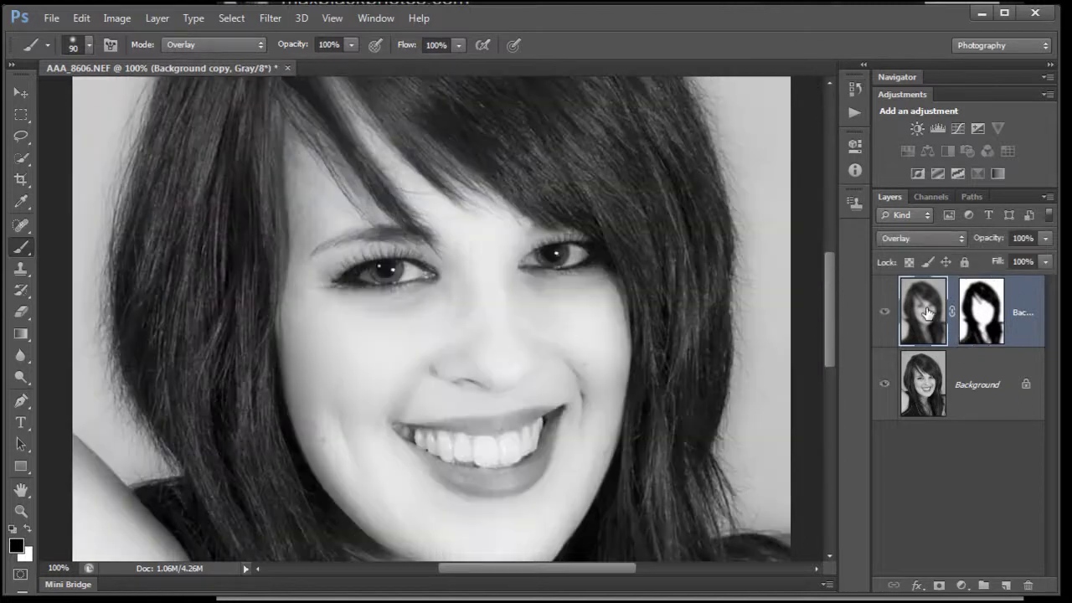
click(885, 312)
click(885, 312)
click(885, 312)
click(885, 312)
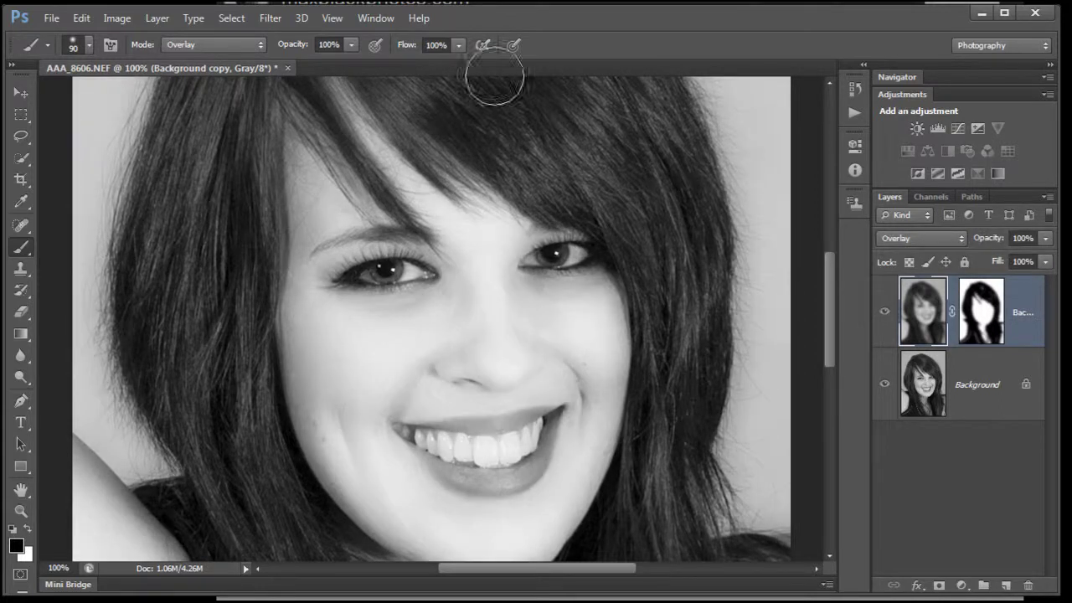
drag(979, 322, 1031, 594)
Delete the old mask and add a new one from the loaded Mask channel selection.
click(725, 218)
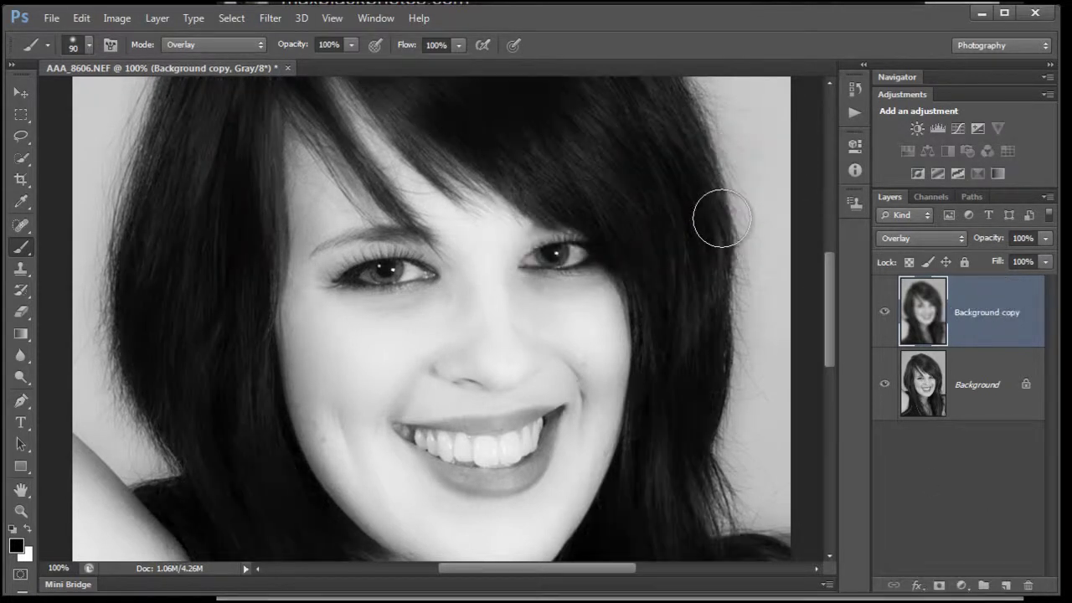
click(922, 198)
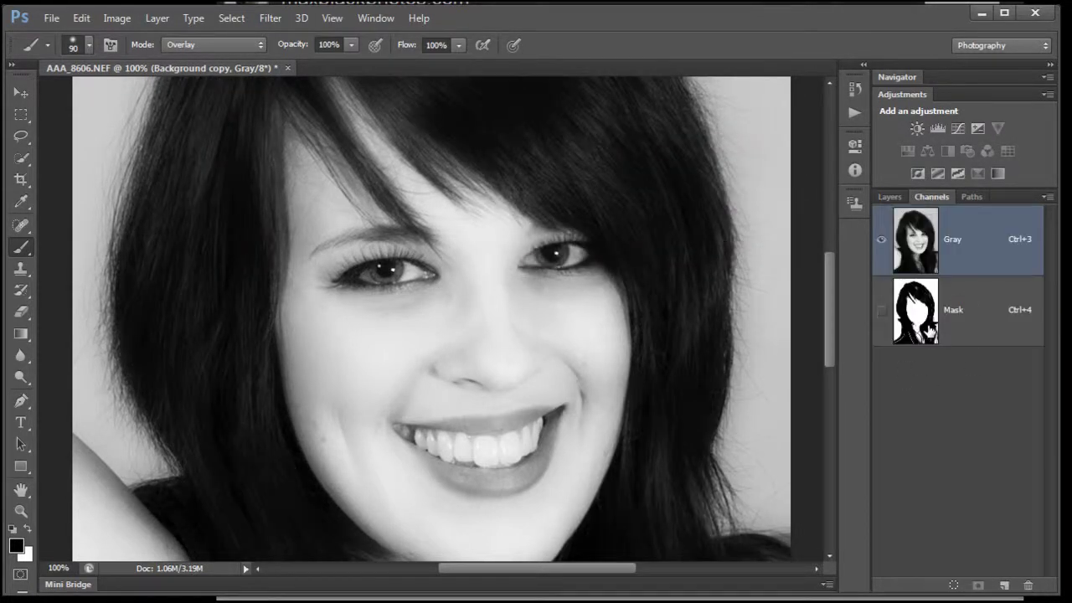
ctrl+click(928, 335)
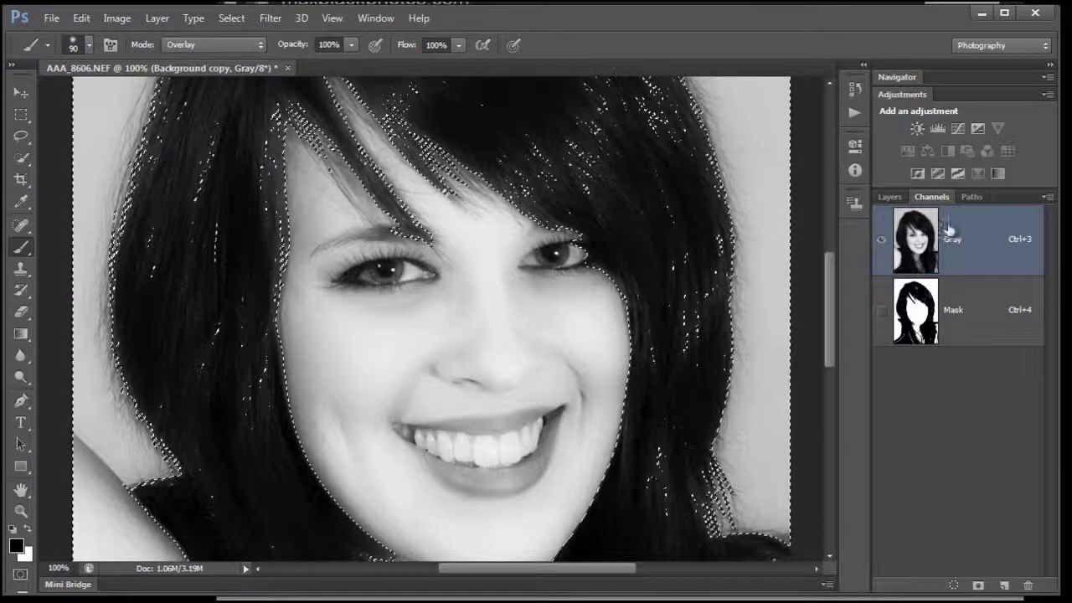
click(889, 197)
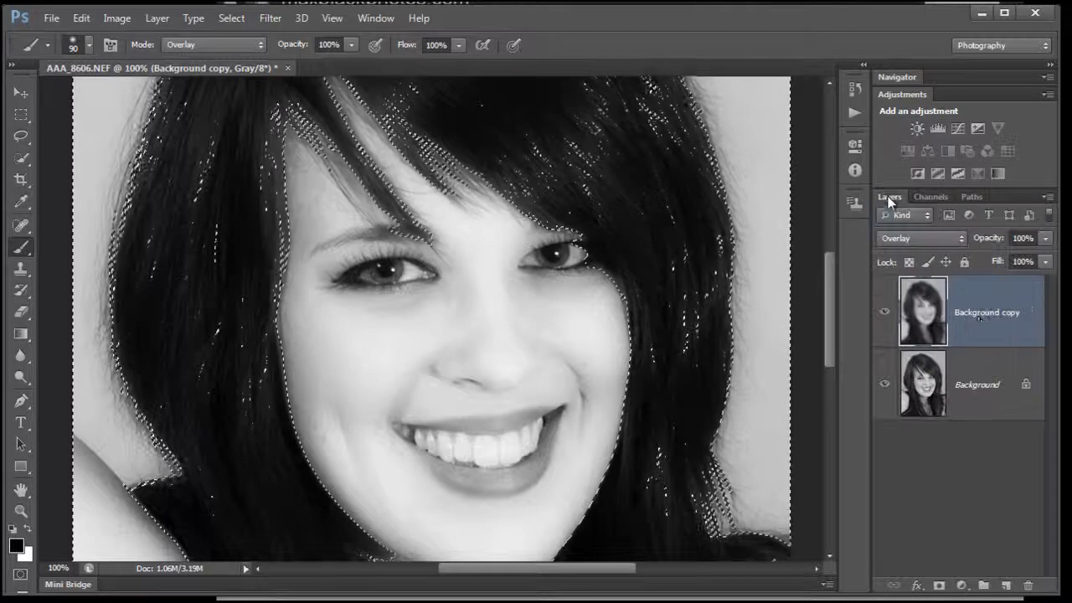
click(940, 583)
Paint black along the hair edge on the new mask, then return to the photo.
drag(1001, 338, 991, 321)
alt+click(989, 321)
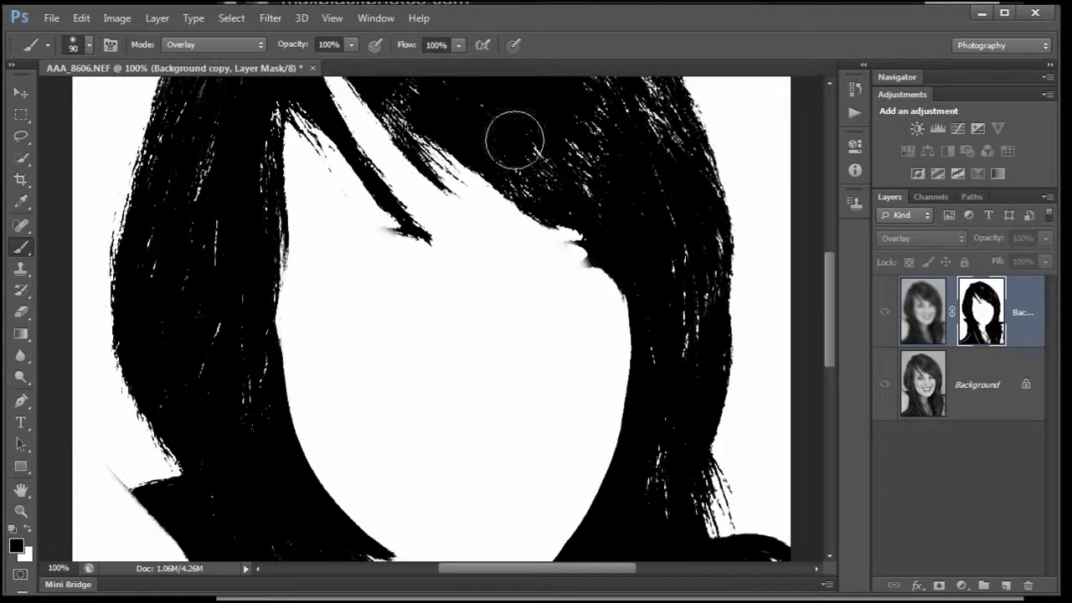
drag(235, 337, 285, 289)
click(908, 326)
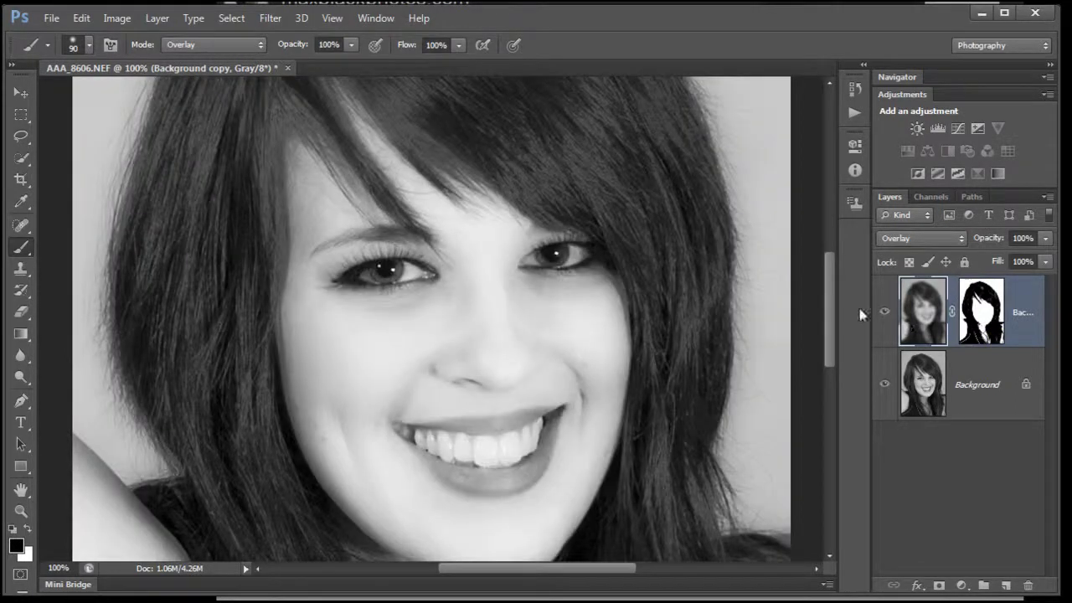
Give the mask Feather 7.7 px and Density 68%, and lower Background copy opacity to 89%.
double_click(981, 316)
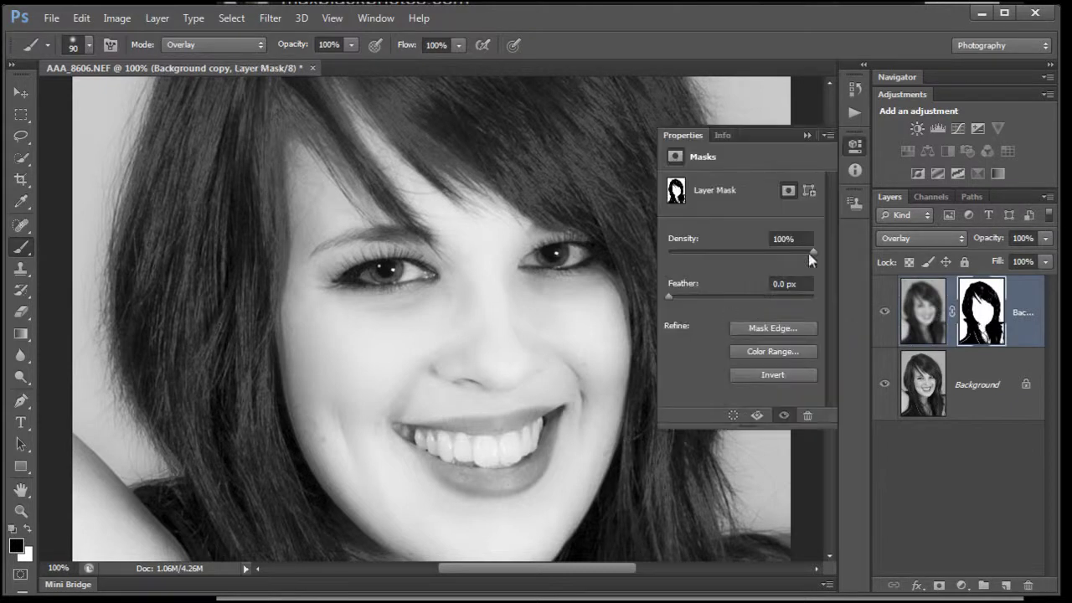
drag(673, 293, 738, 299)
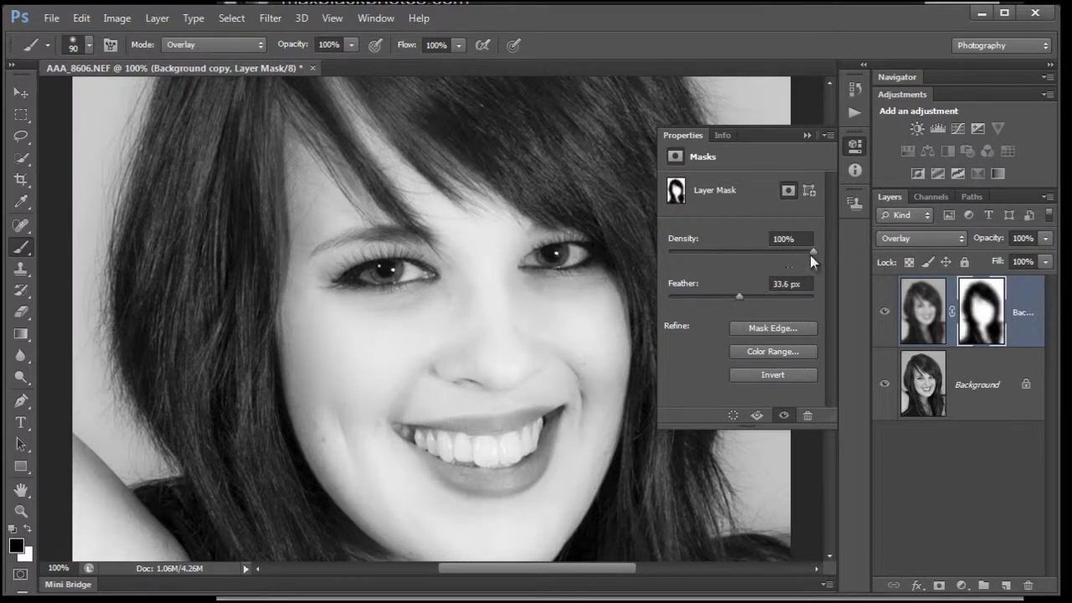
drag(810, 252, 766, 247)
drag(738, 297, 718, 294)
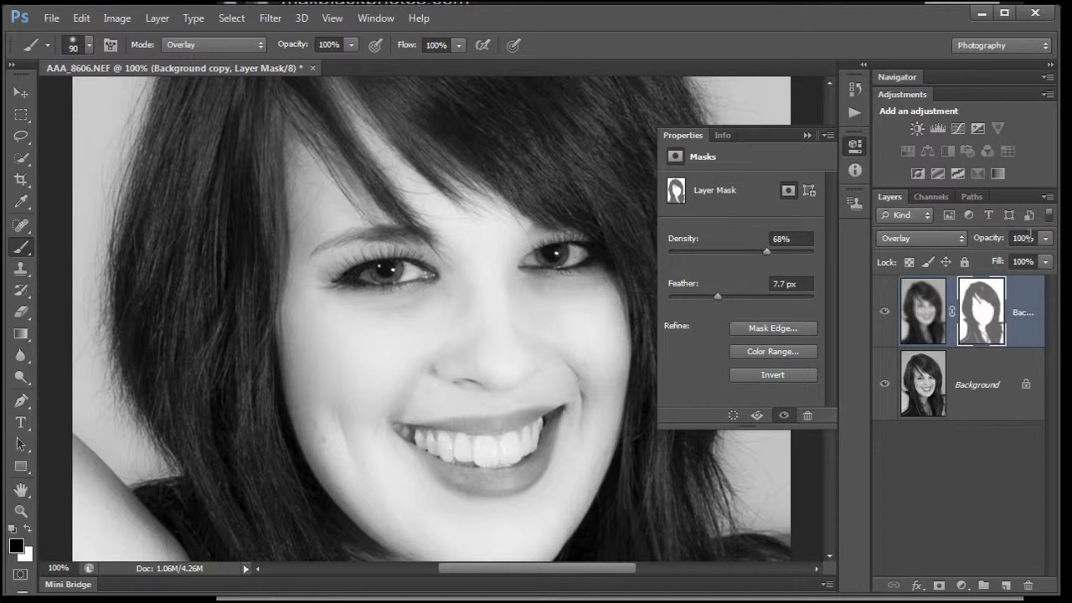
click(1045, 239)
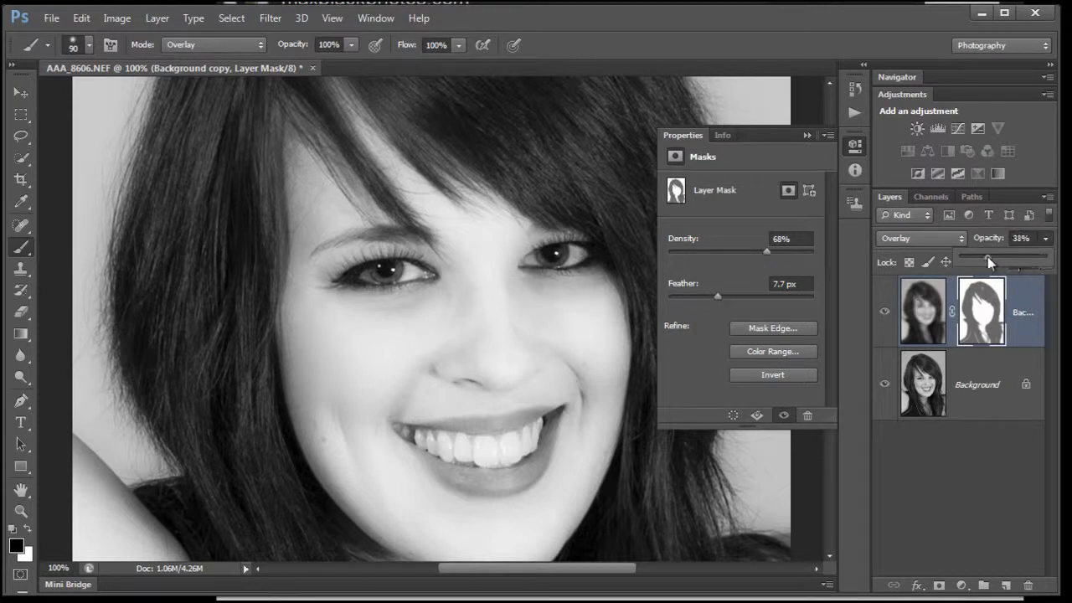
mouse_move(987, 257)
mouse_down()
mouse_move(975, 256)
mouse_move(1042, 269)
mouse_up()
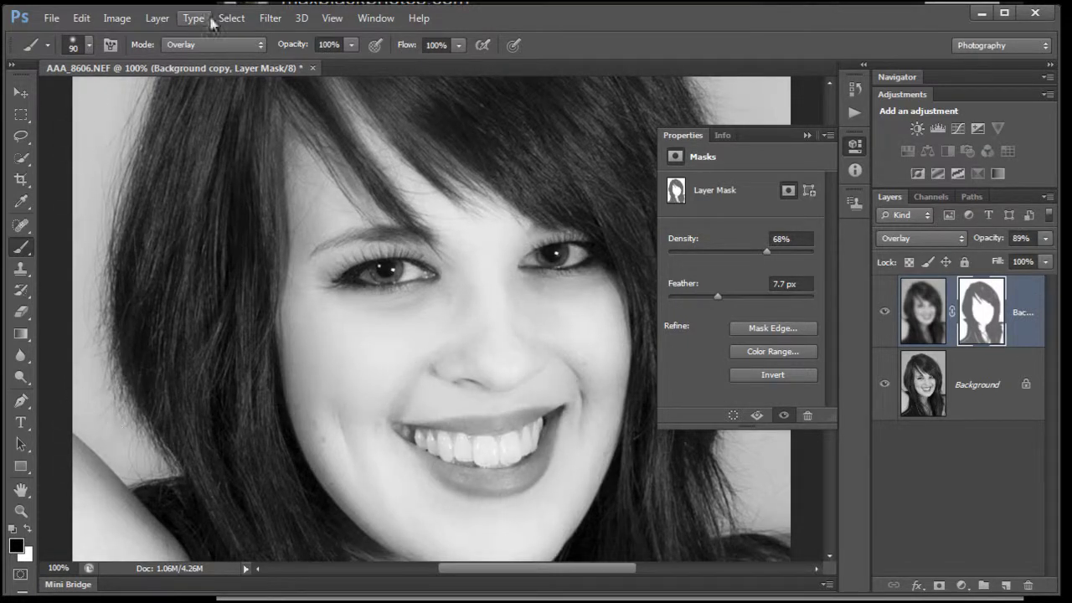
Set the brush to Normal mode at 50% opacity.
click(262, 47)
click(246, 65)
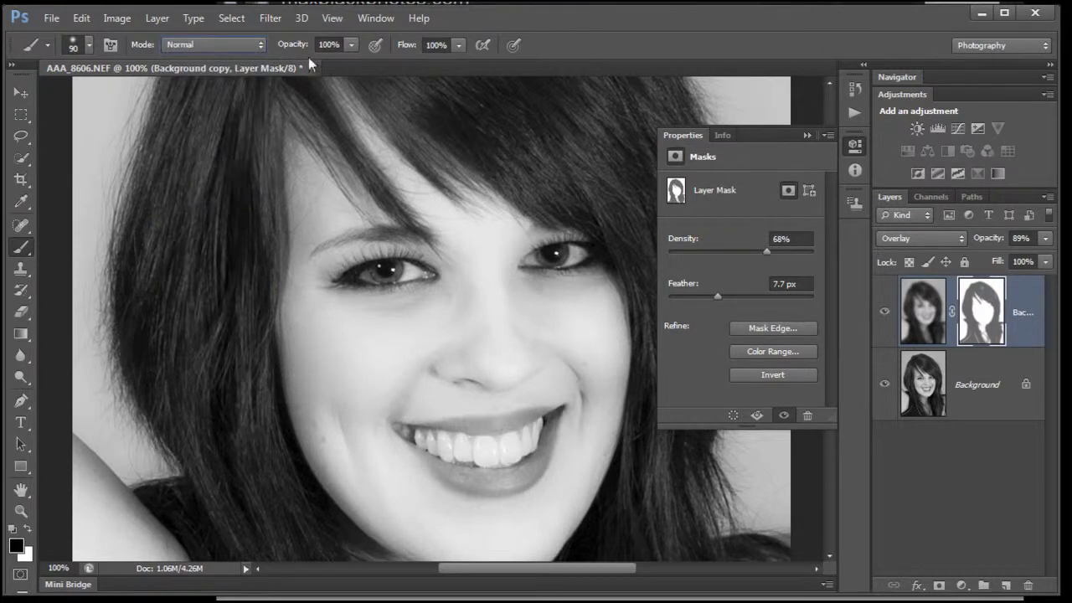
click(352, 47)
drag(317, 68, 309, 70)
Paint over the upper hair near the parting and the left-side hair to darken them.
alt+click(990, 331)
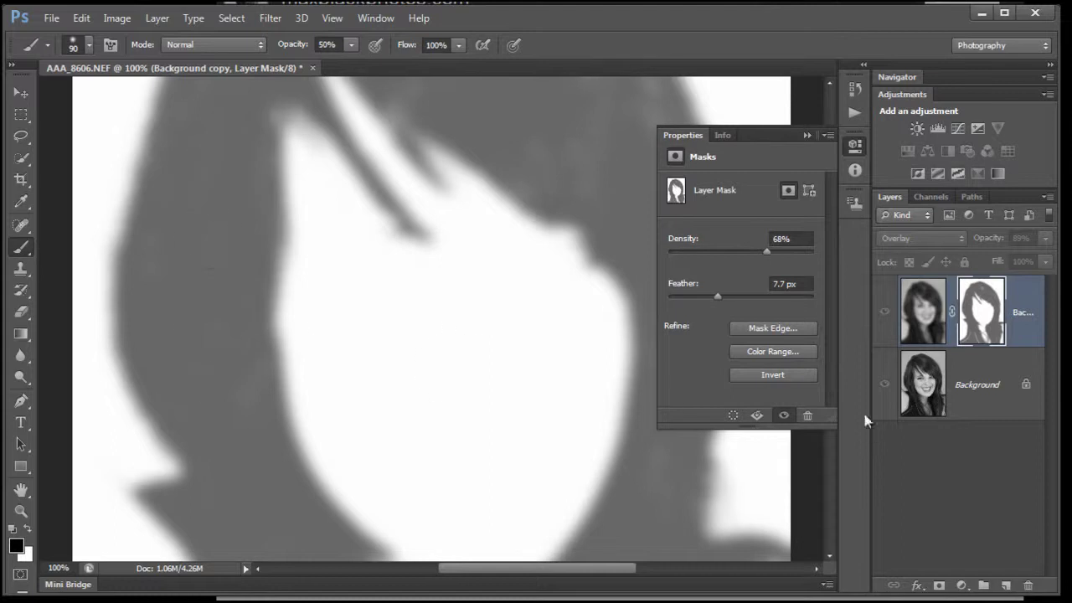
click(909, 322)
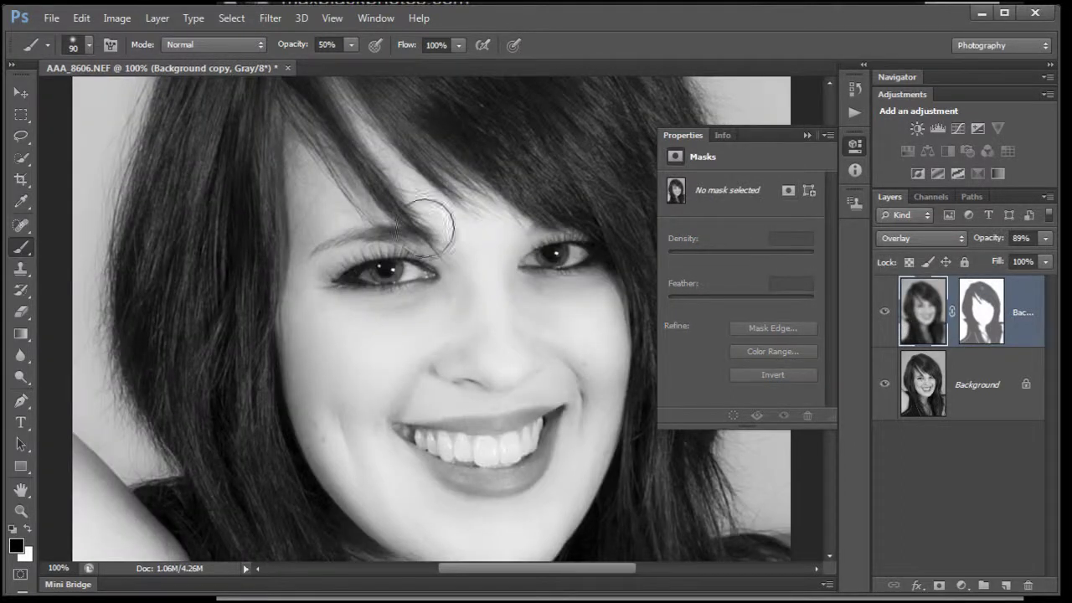
mouse_move(427, 137)
mouse_down()
mouse_move(559, 196)
mouse_move(365, 67)
mouse_move(402, 98)
mouse_move(310, 90)
mouse_move(365, 174)
mouse_move(315, 113)
mouse_up()
mouse_move(267, 68)
mouse_down()
mouse_move(215, 120)
mouse_move(251, 69)
mouse_up()
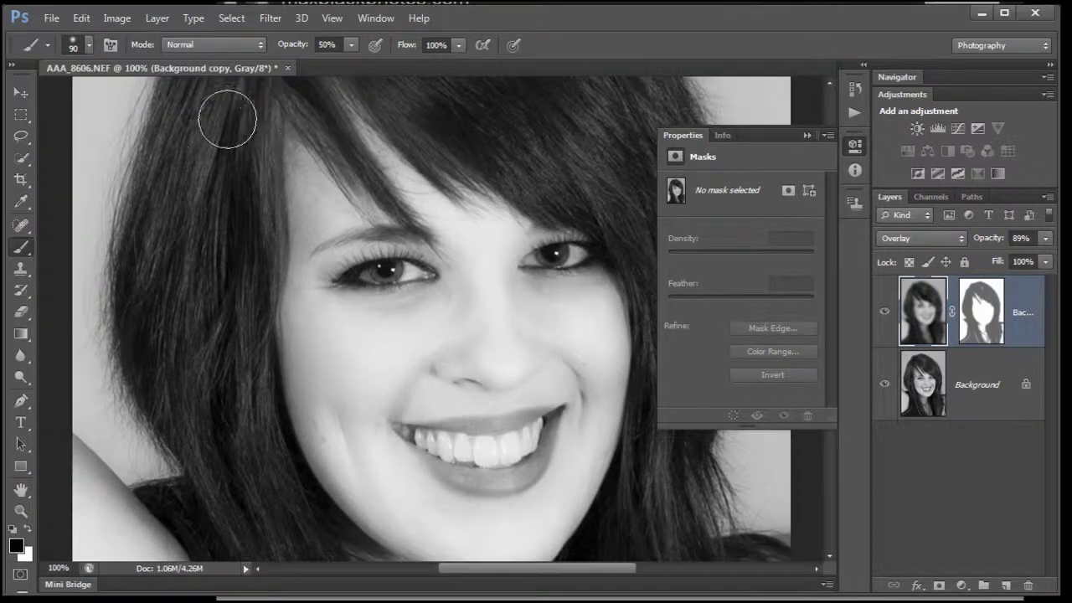
mouse_move(206, 435)
mouse_down()
mouse_move(205, 407)
mouse_move(224, 439)
mouse_move(237, 343)
mouse_up()
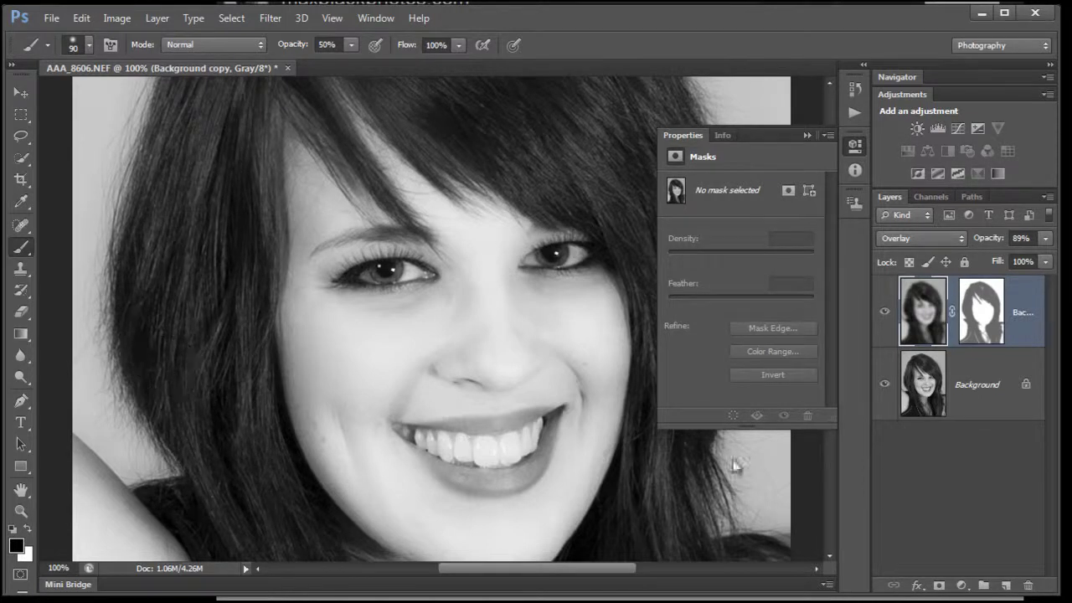
View the layer mask alone, then toggle the overlay layer to compare before and after.
click(803, 135)
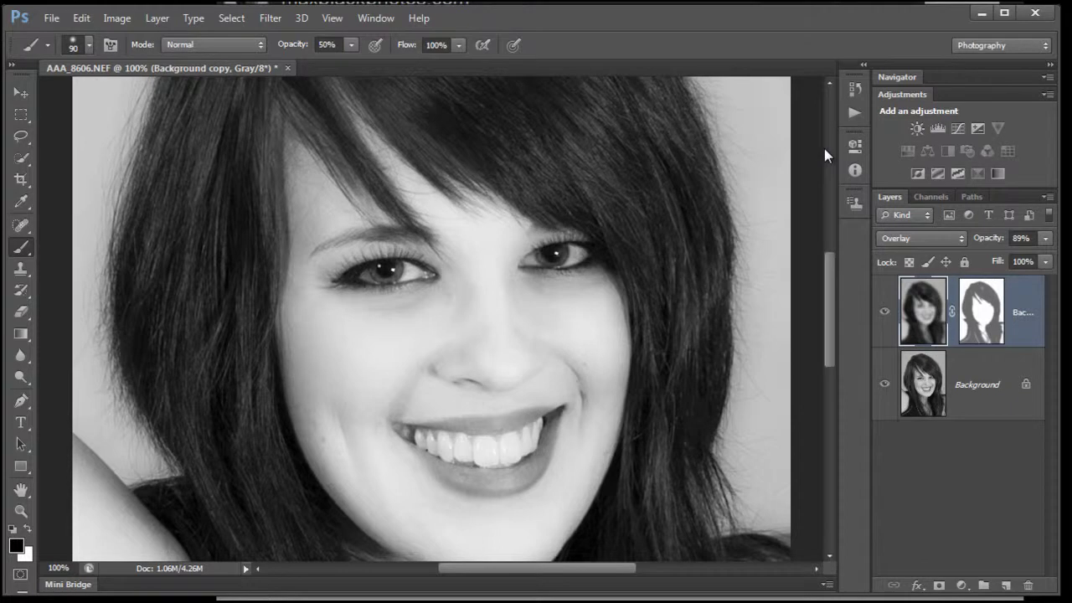
alt+click(995, 342)
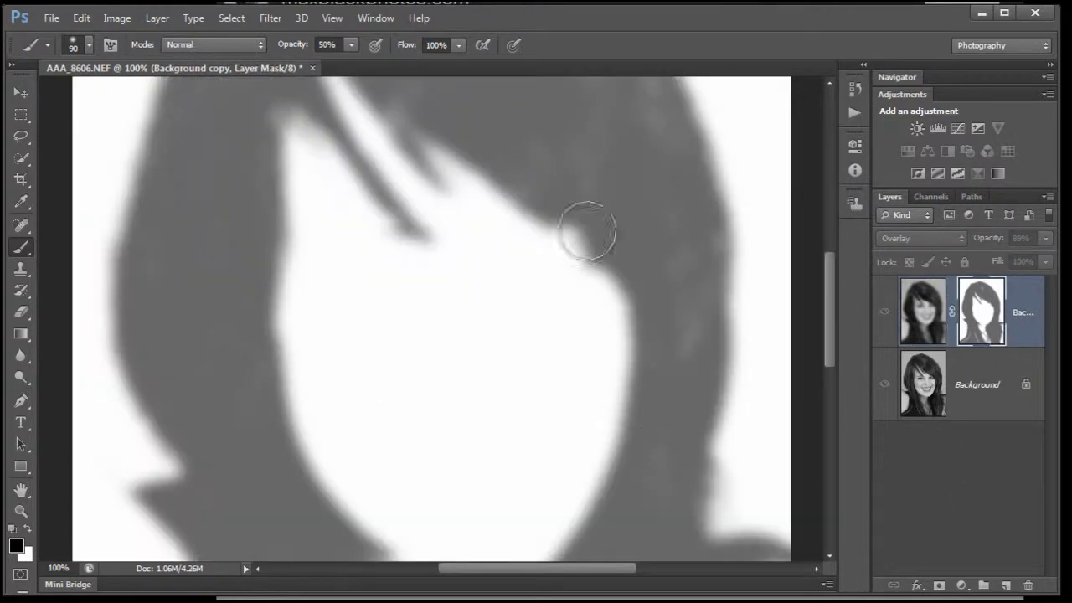
click(884, 316)
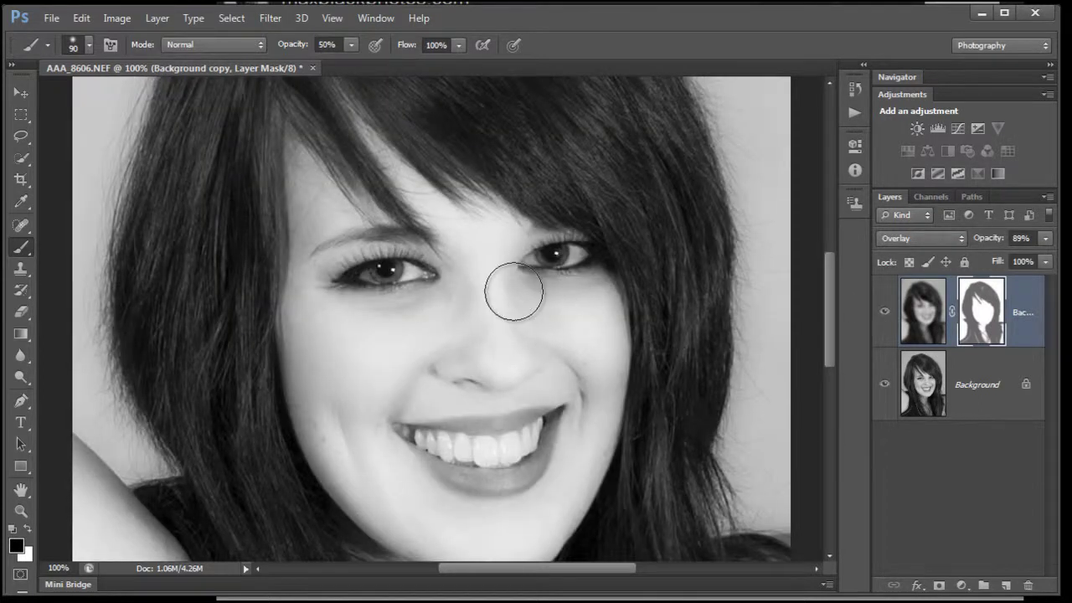
click(885, 315)
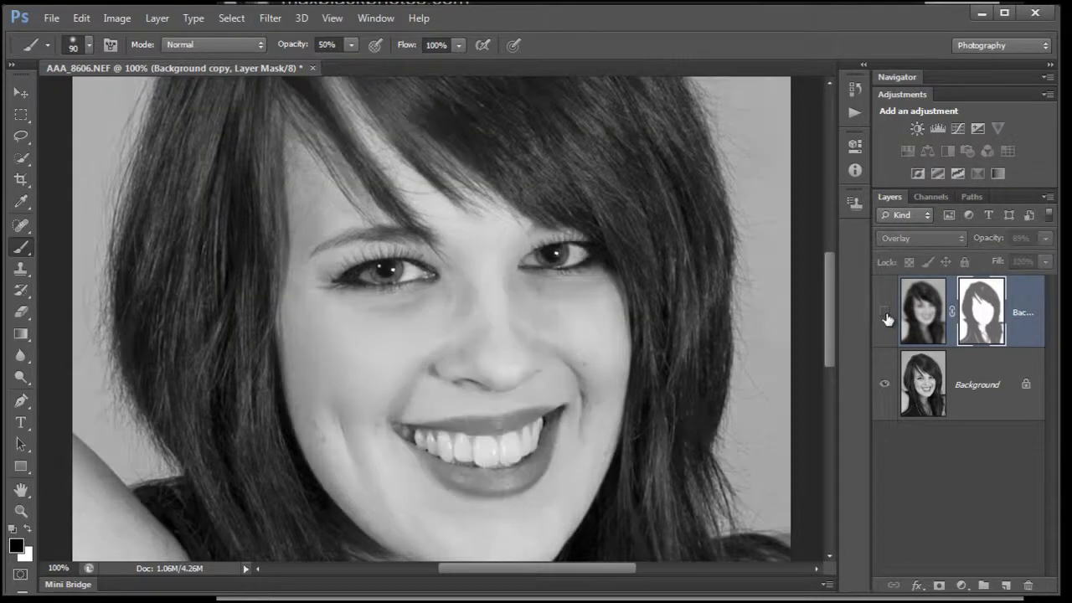
click(885, 315)
click(884, 316)
click(883, 318)
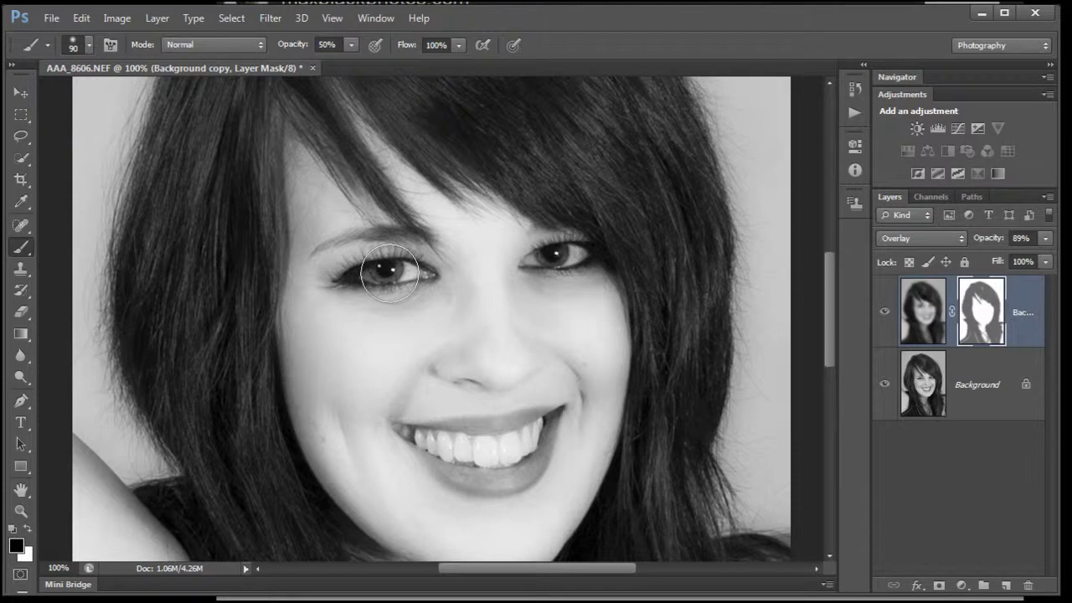
Paint over the left and right irises on the mask with a 50 px brush.
key(bracketleft)
key(bracketleft)
key(bracketleft)
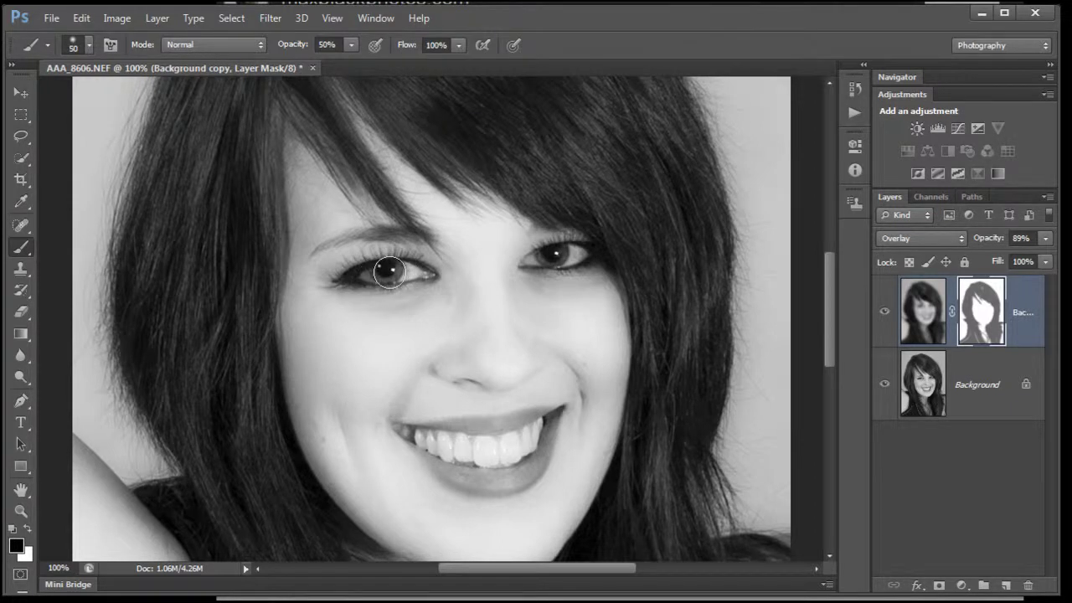
drag(389, 271, 371, 274)
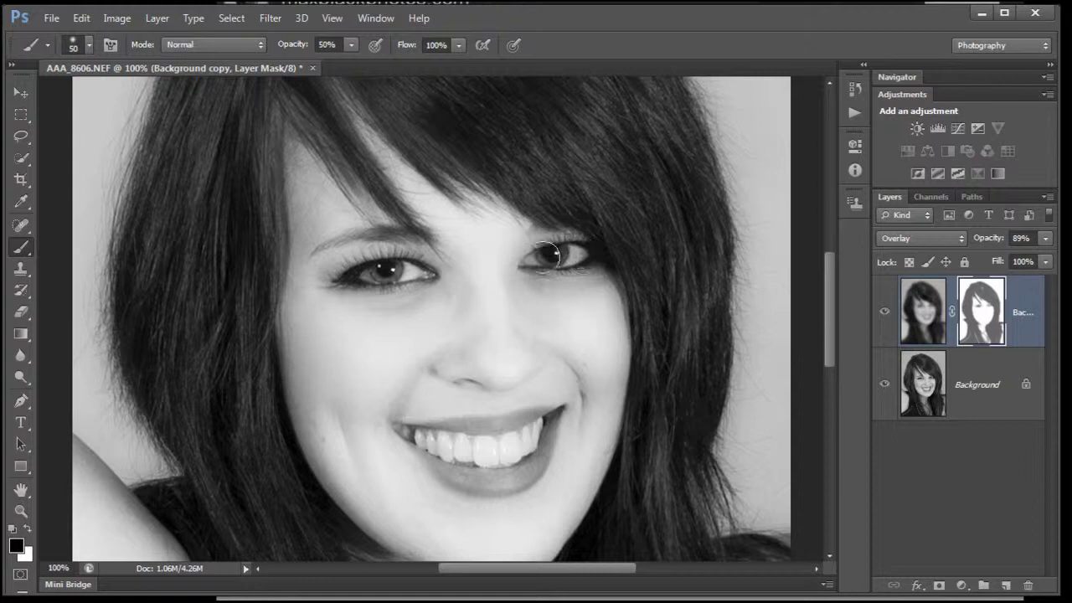
mouse_move(585, 256)
mouse_down()
mouse_move(553, 258)
mouse_move(593, 249)
mouse_up()
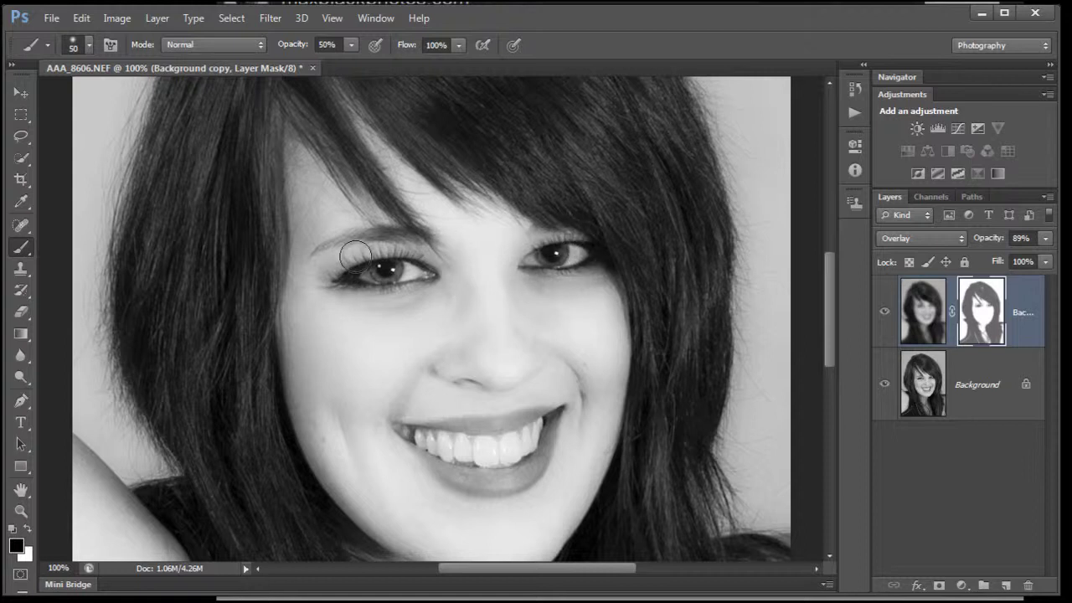